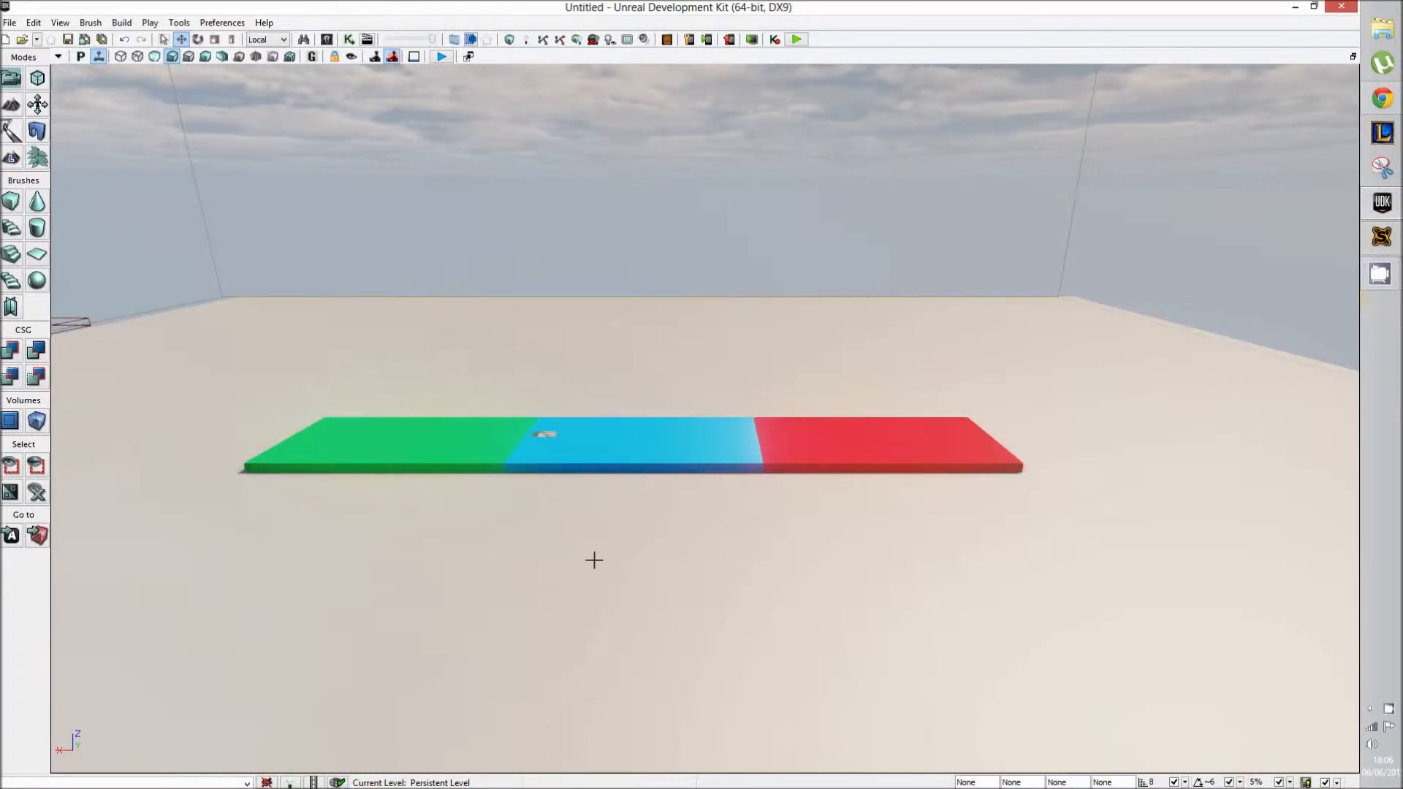
Place three CameraActors from the Common actor classes on the floor in front of the coloured platforms, one near the green end and two near the red.
left_click(350, 41)
left_click(380, 183)
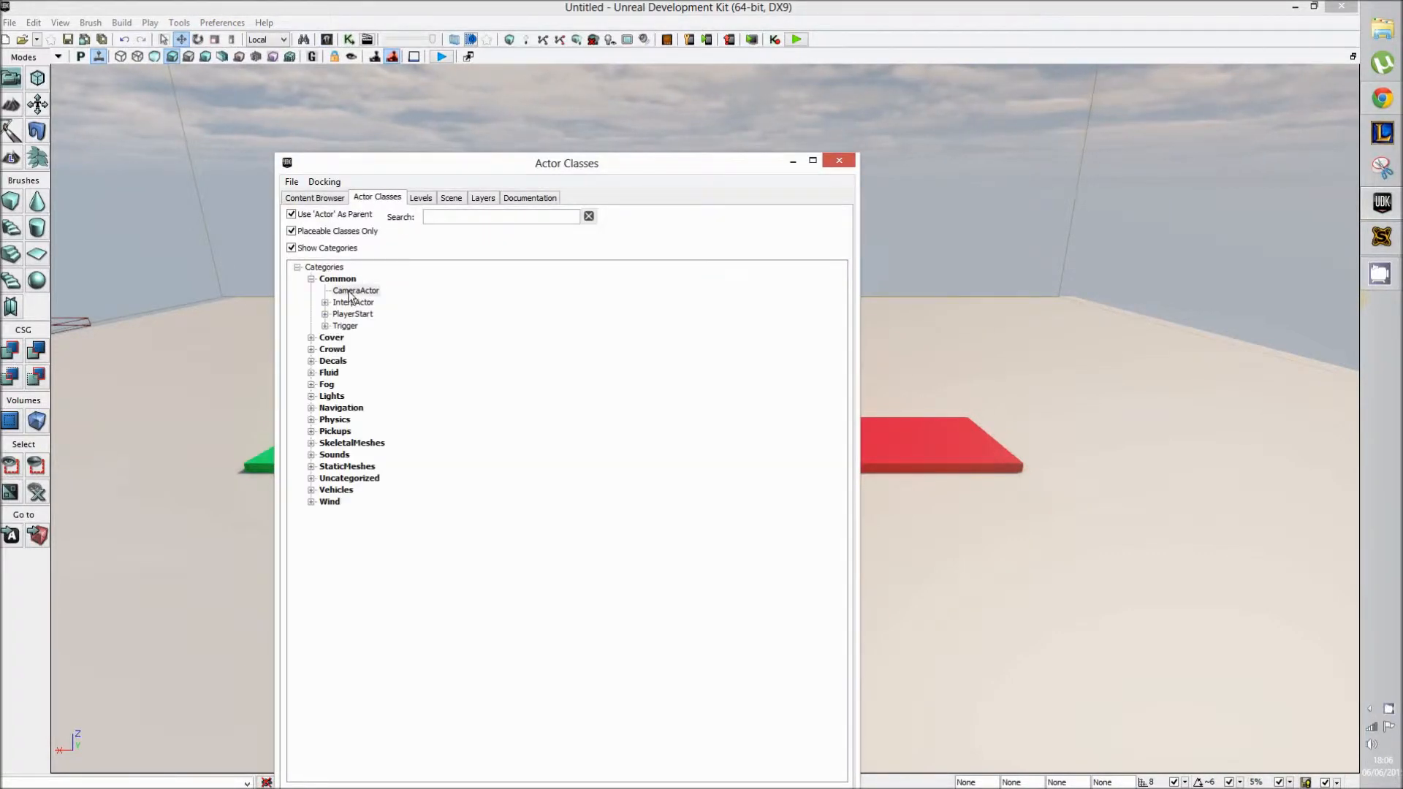
left_click_drag(181, 524, 181, 524)
left_click_drag(357, 292, 465, 354)
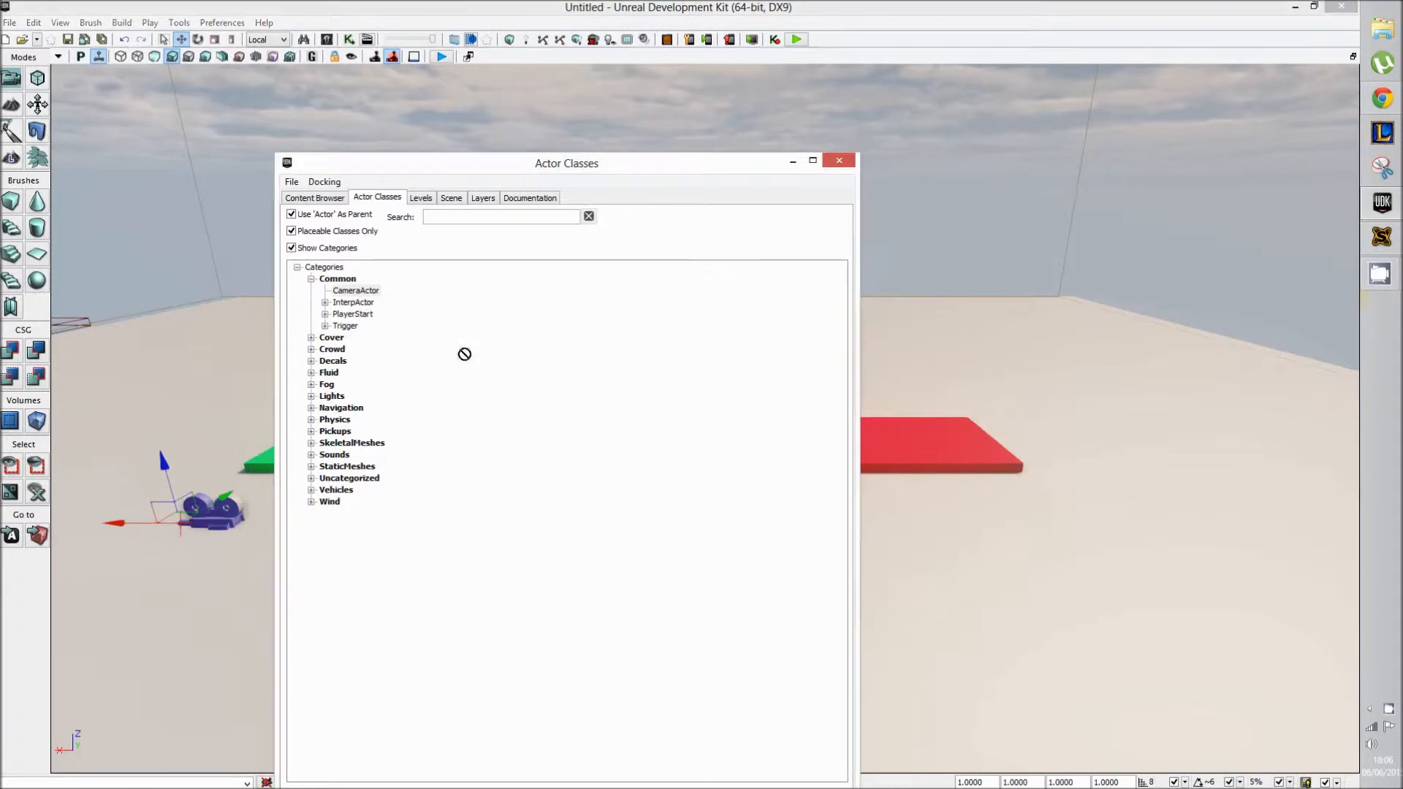
left_click_drag(901, 602, 901, 602)
left_click_drag(358, 295, 1060, 558)
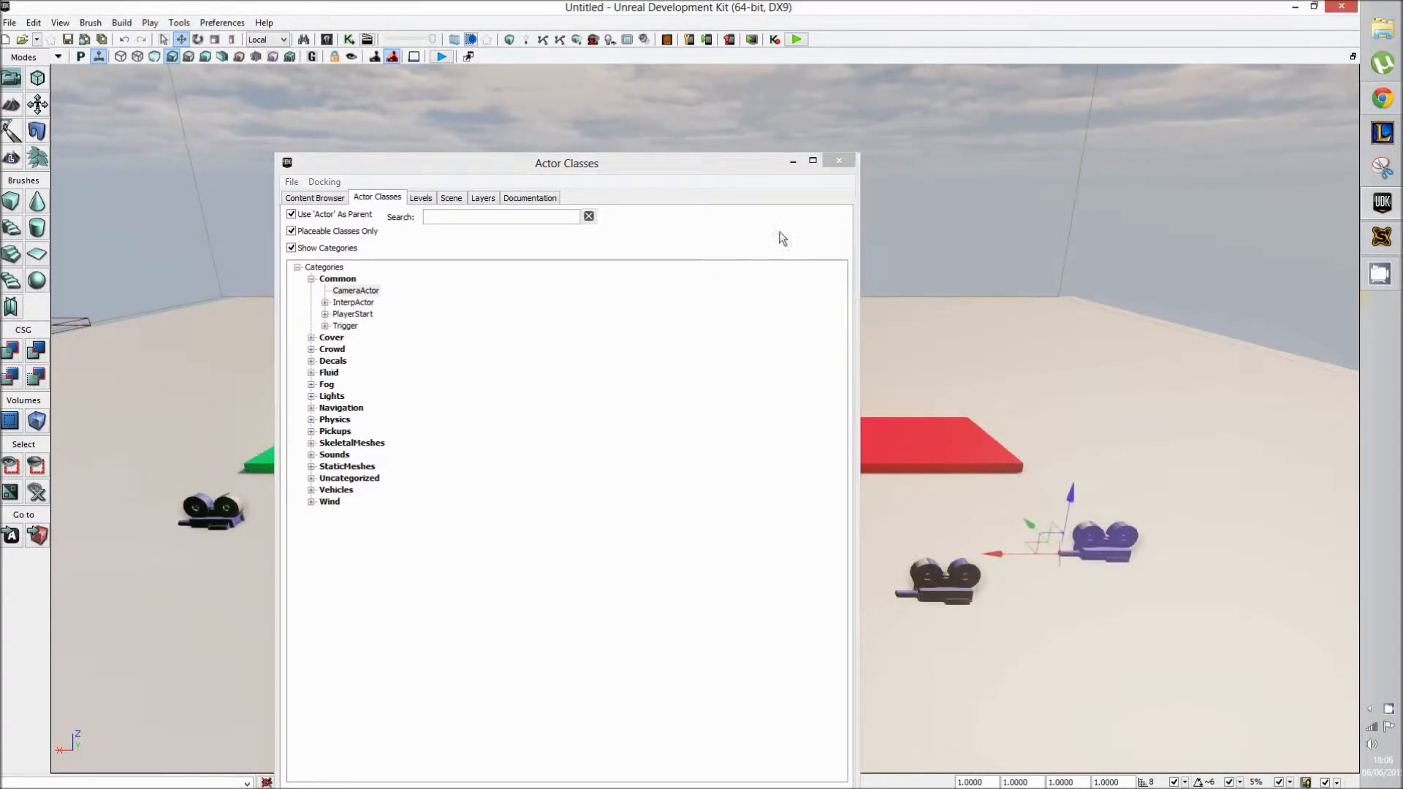
left_click(840, 159)
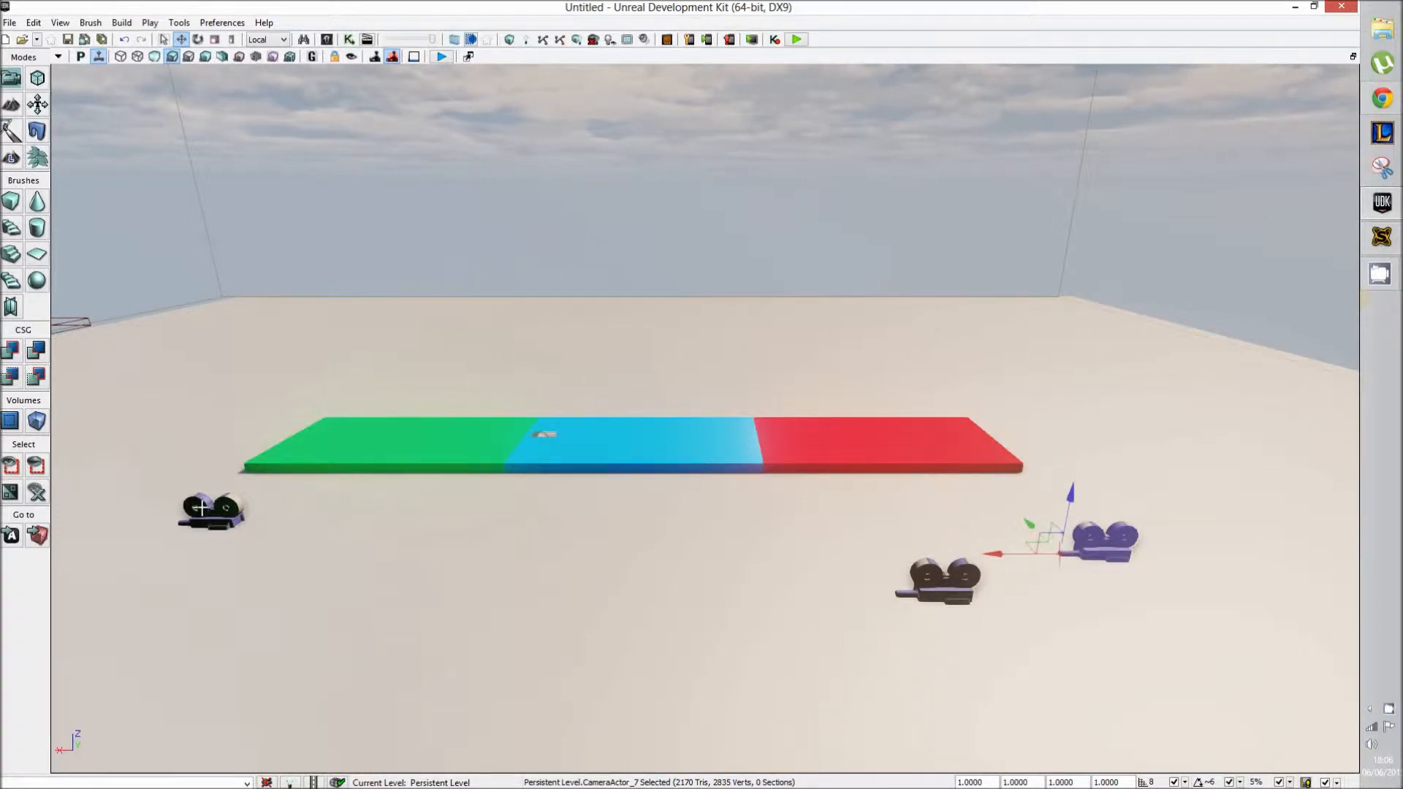
Raise the camera near the green platform above the floor.
left_click(212, 514)
key("a")
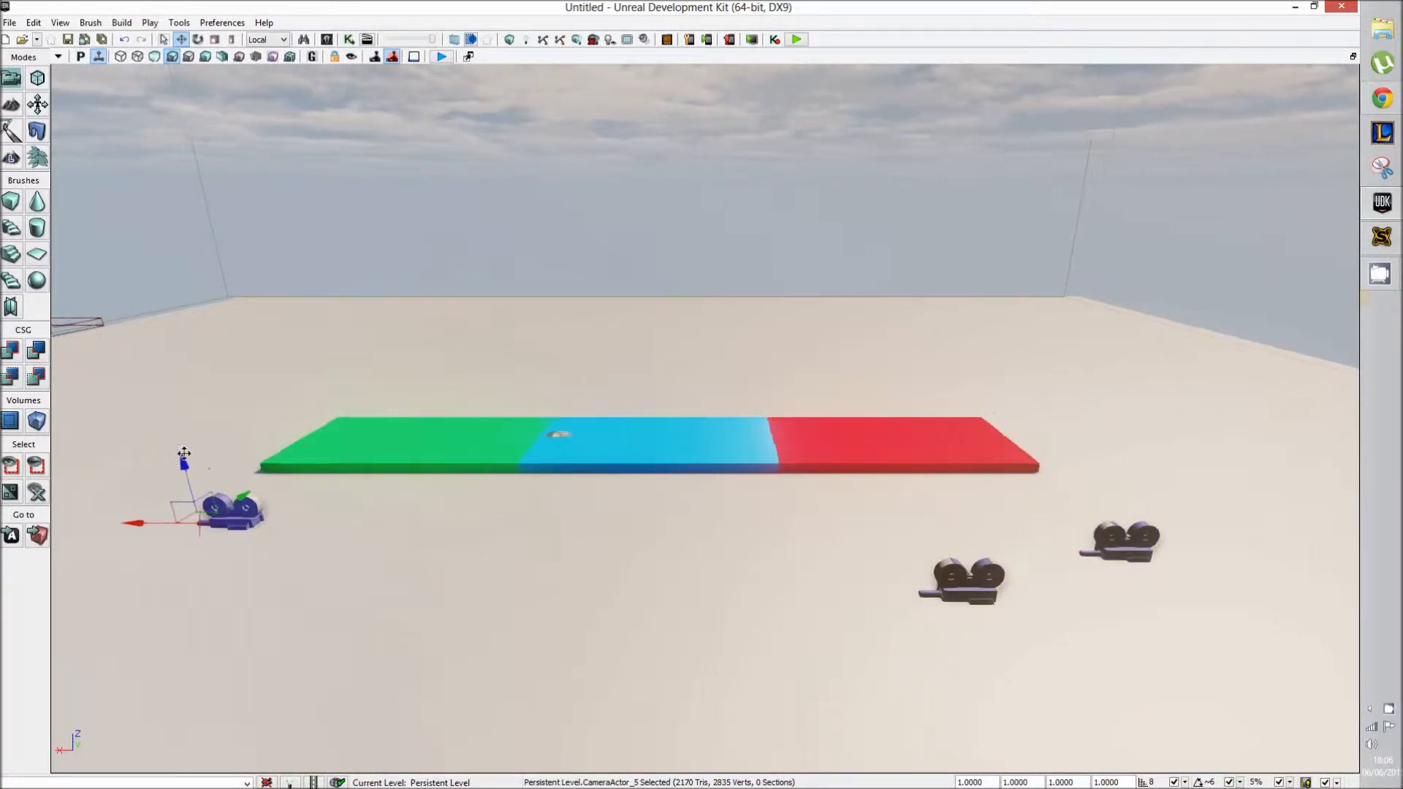
left_click_drag(310, 465, 323, 331)
left_click_drag(234, 392, 258, 410)
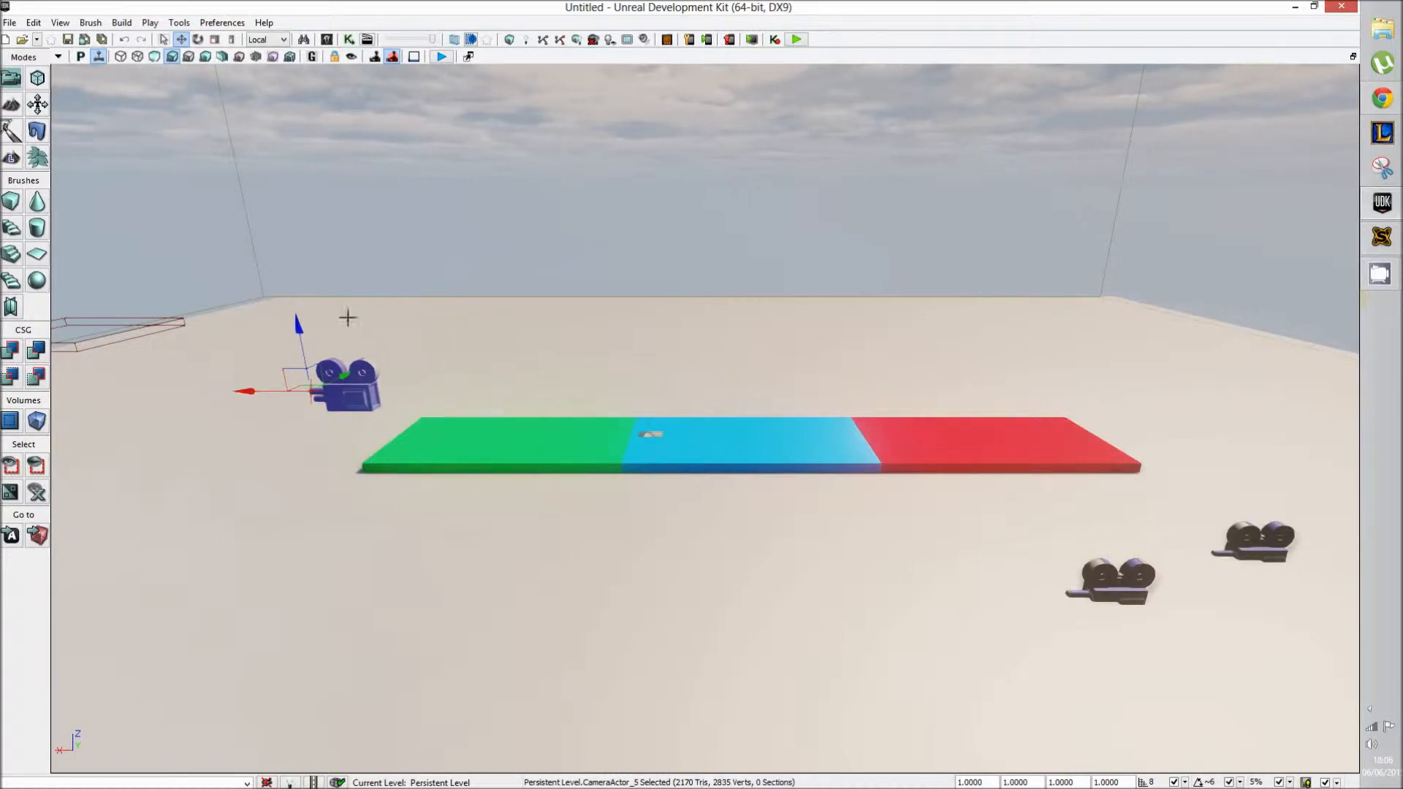
Lock the view to the raised camera, aim it diagonally down the platforms from the green end, and release the lock.
left_click(355, 57)
right_click_drag(482, 246, 643, 282)
key("w")
key("a")
key("w")
key("a")
key("s")
key("w")
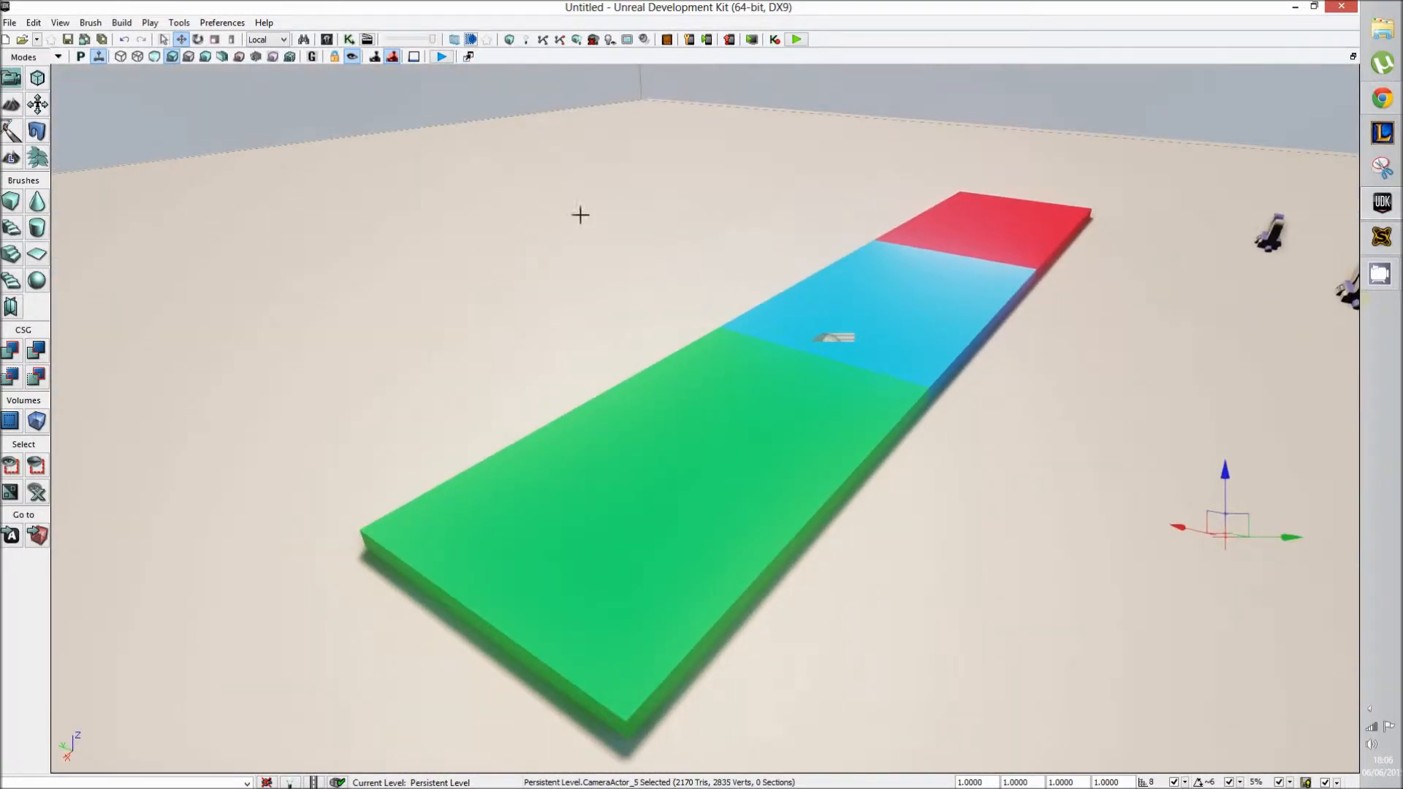
left_click(356, 64)
Lock the view to the second camera, frame all three platforms from the front, and release the lock.
key("s")
mouse_move(827, 380)
right_mouse_down()
mouse_move(808, 420)
mouse_move(639, 432)
mouse_move(539, 412)
mouse_move(746, 471)
mouse_move(831, 401)
right_mouse_up()
key("d")
left_click(875, 489)
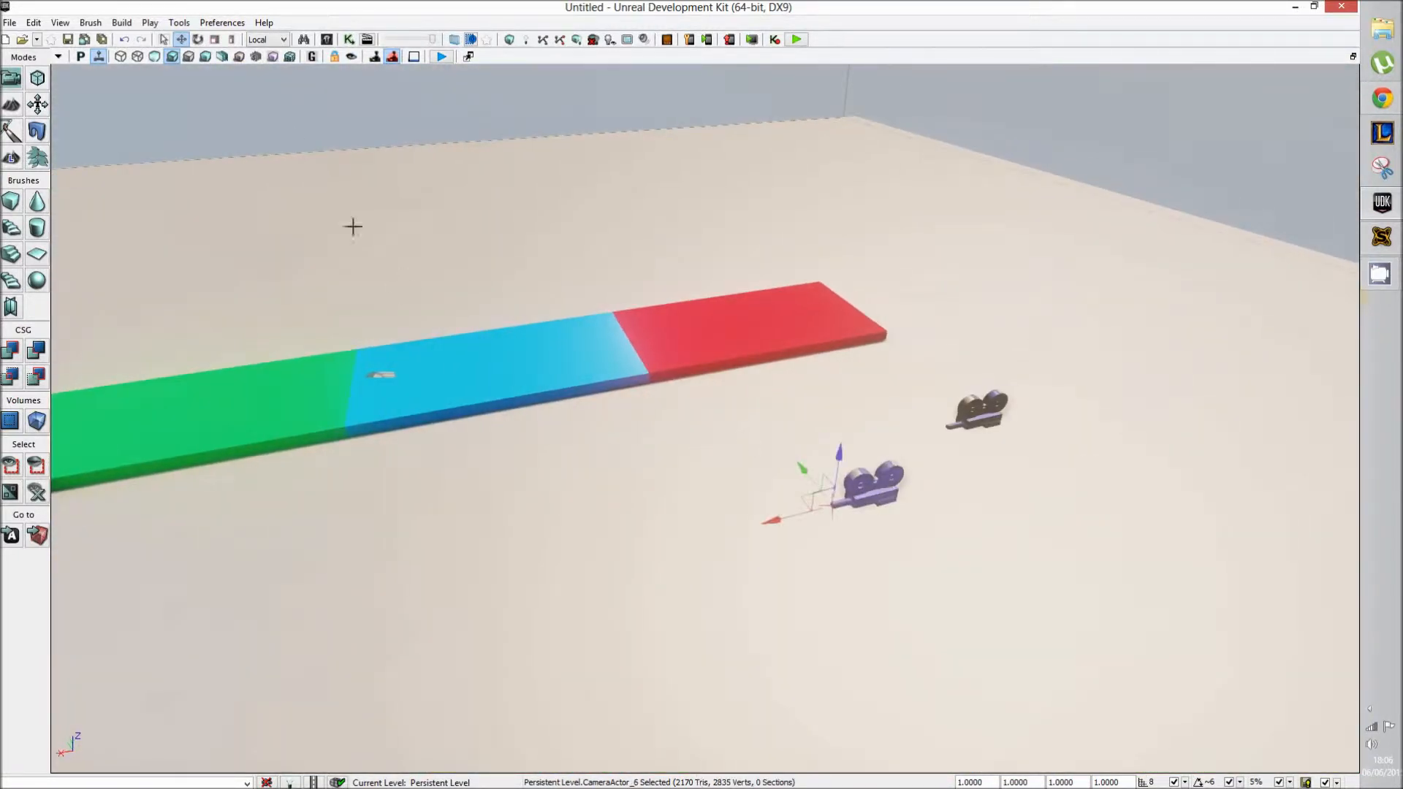
right_click_drag(594, 283, 573, 263)
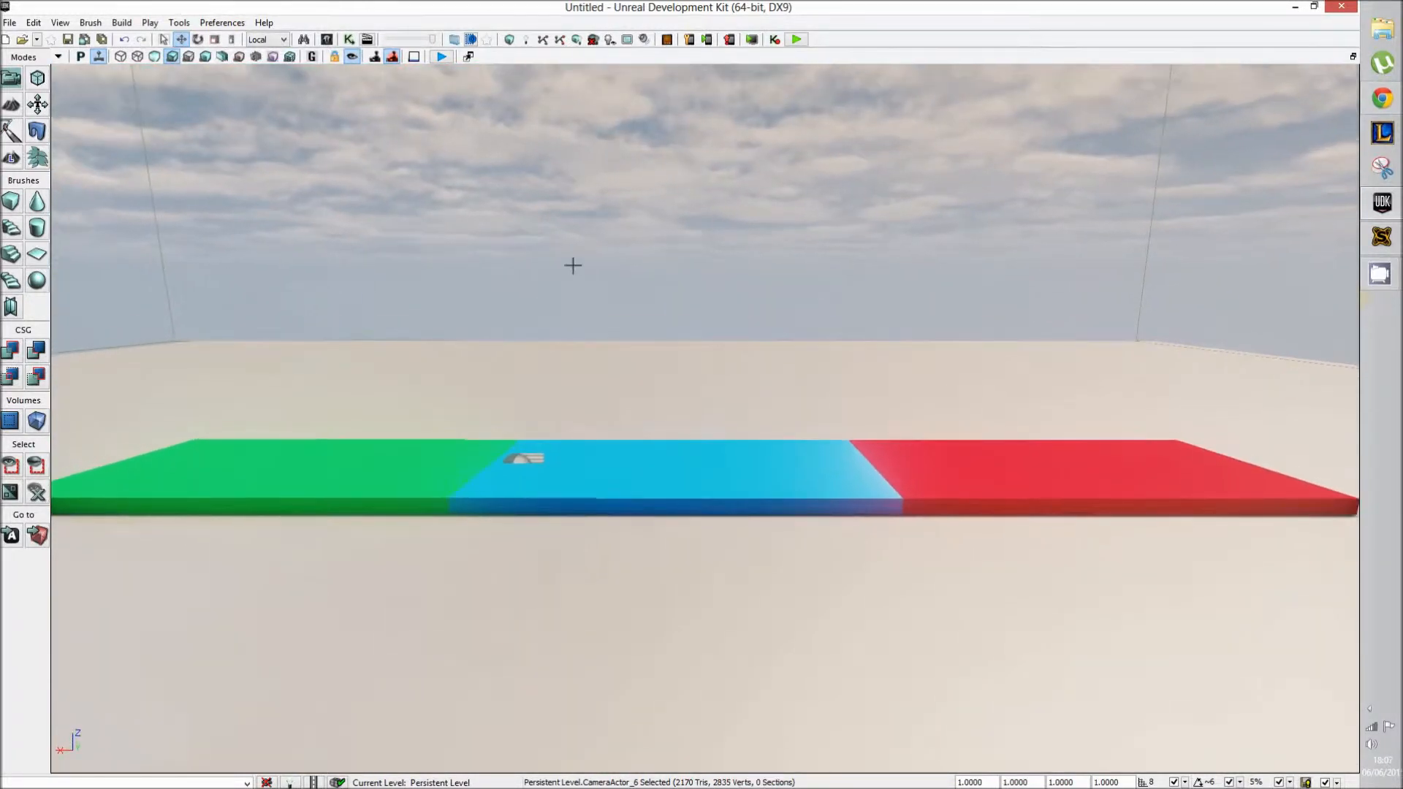
left_click(353, 59)
Lock the view to the remaining camera, aim it lengthwise along the platforms from the red end, and release the lock.
key("s")
right_click_drag(825, 430, 806, 522)
key("d")
left_click(674, 401)
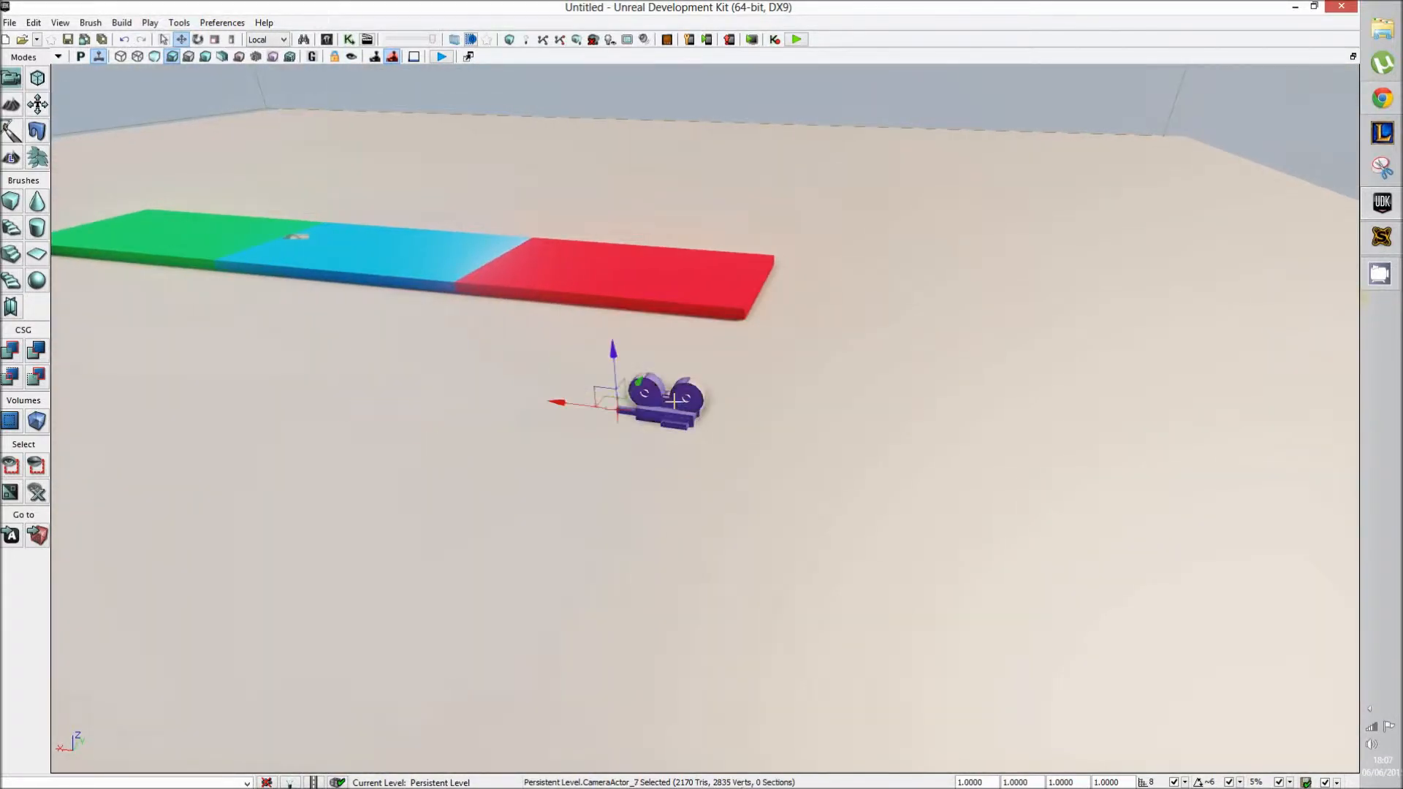
left_click(354, 63)
key("d")
right_click_drag(824, 191, 602, 134)
key("w")
key("w")
key("s")
key("a")
key("d")
key("a")
key("d")
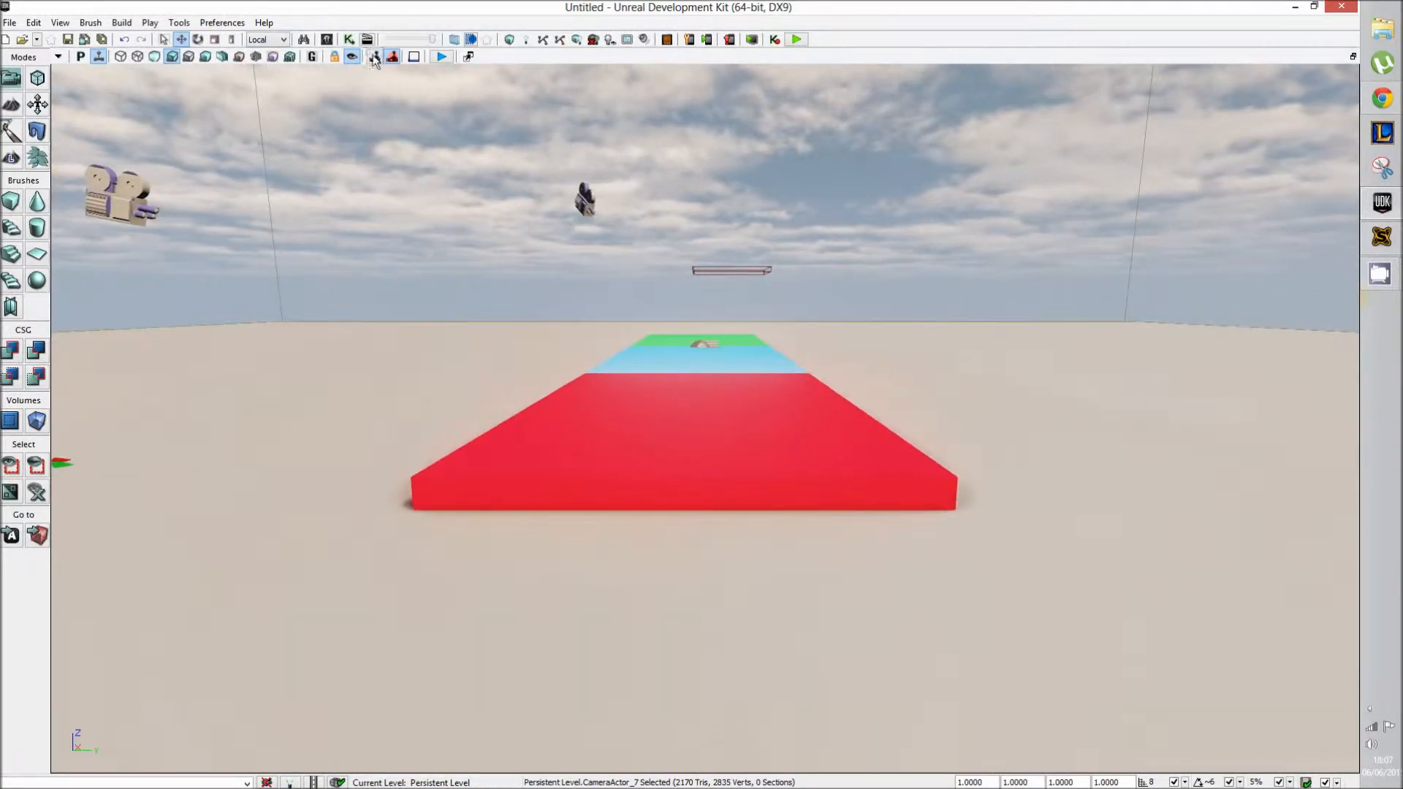
left_click(353, 60)
Move the red builder brush from beside the platforms to just behind and above the green platform.
key("a")
right_click_drag(494, 400, 748, 474)
key("s")
key("w")
key("s")
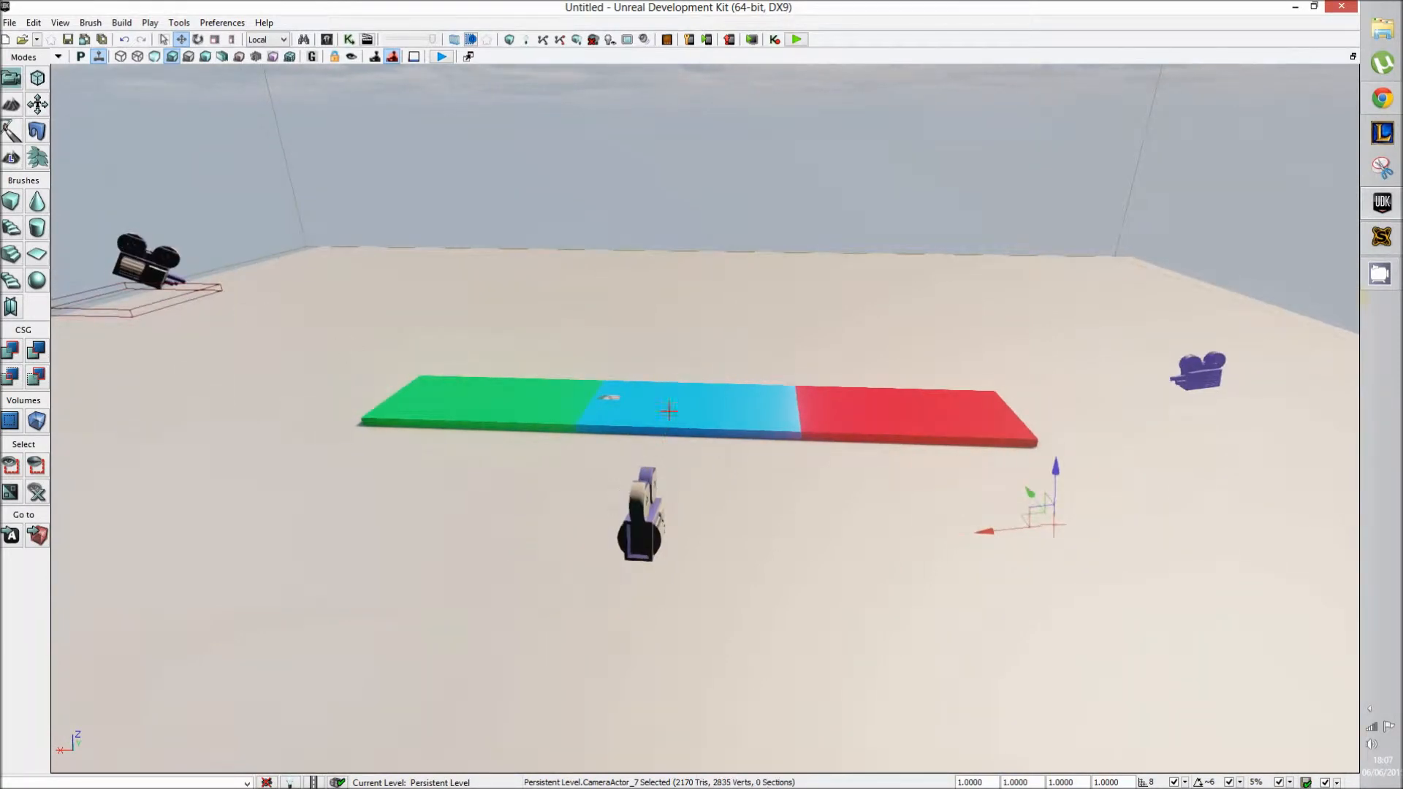
left_click(145, 305)
key("a")
right_click_drag(156, 350, 157, 351)
left_click_drag(257, 242, 618, 318)
key("d")
right_click_drag(648, 332, 649, 332)
right_click_drag(651, 258, 642, 276)
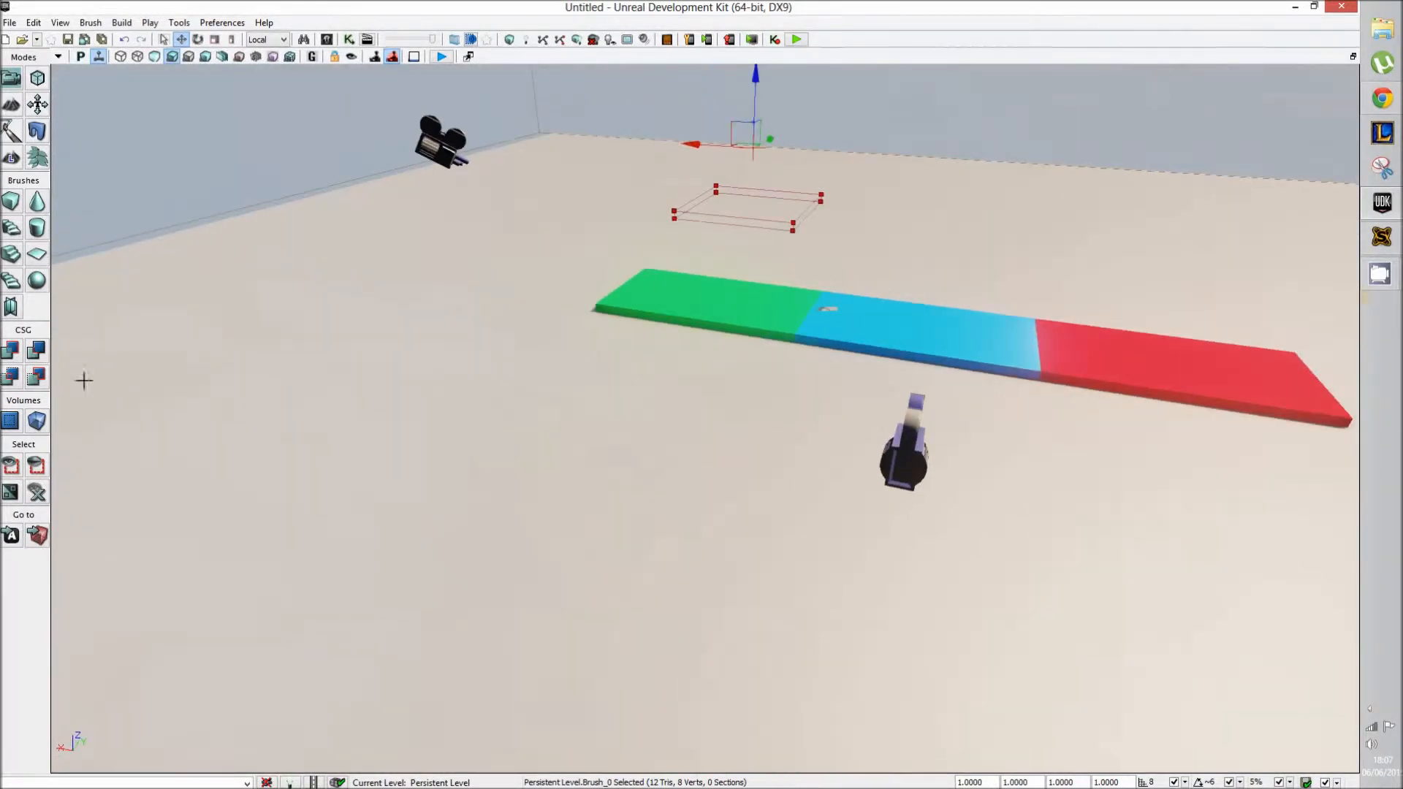
left_click(12, 537)
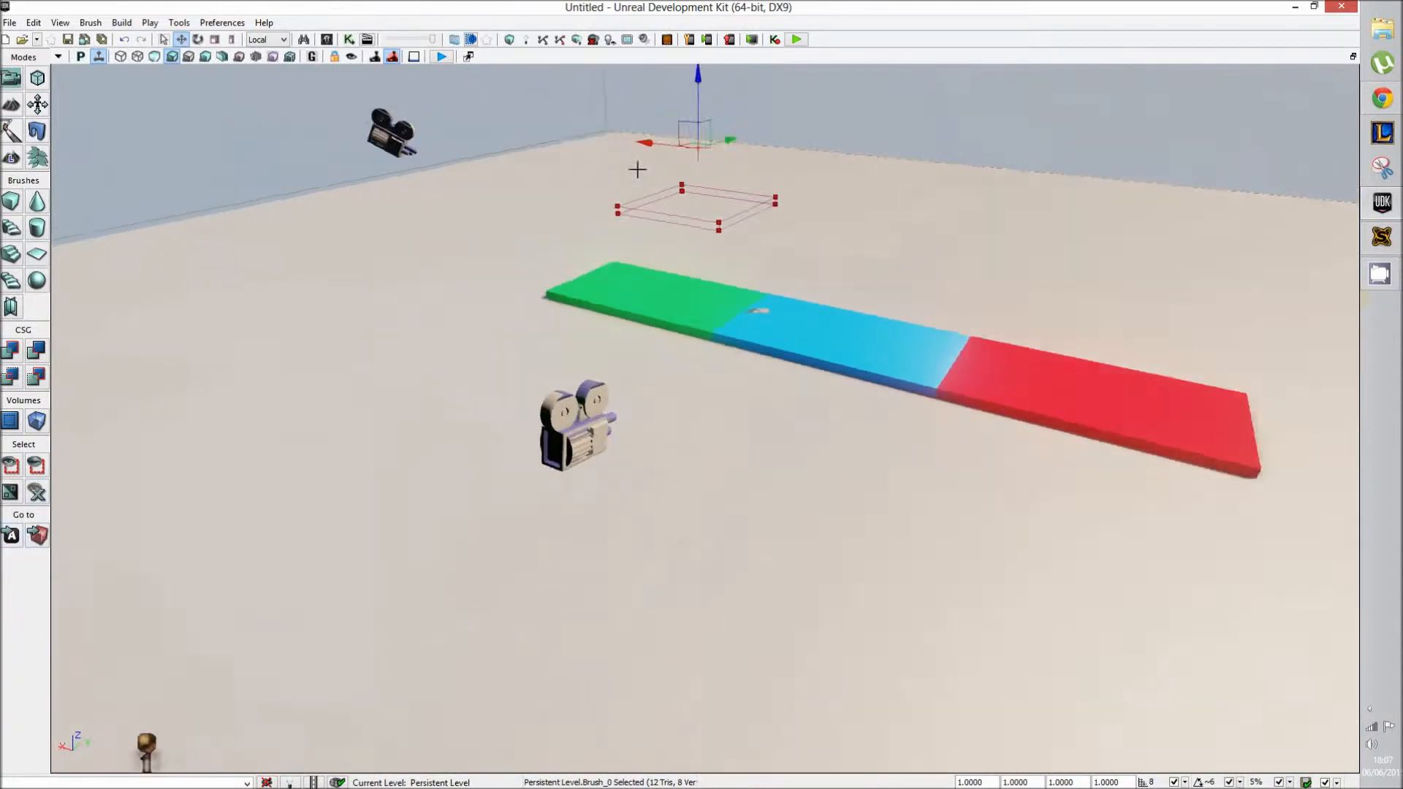
right_click_drag(638, 169, 591, 168)
left_click_drag(948, 150, 914, 181)
mouse_move(627, 299)
right_mouse_down()
mouse_move(793, 289)
mouse_move(526, 282)
mouse_move(366, 369)
right_mouse_up()
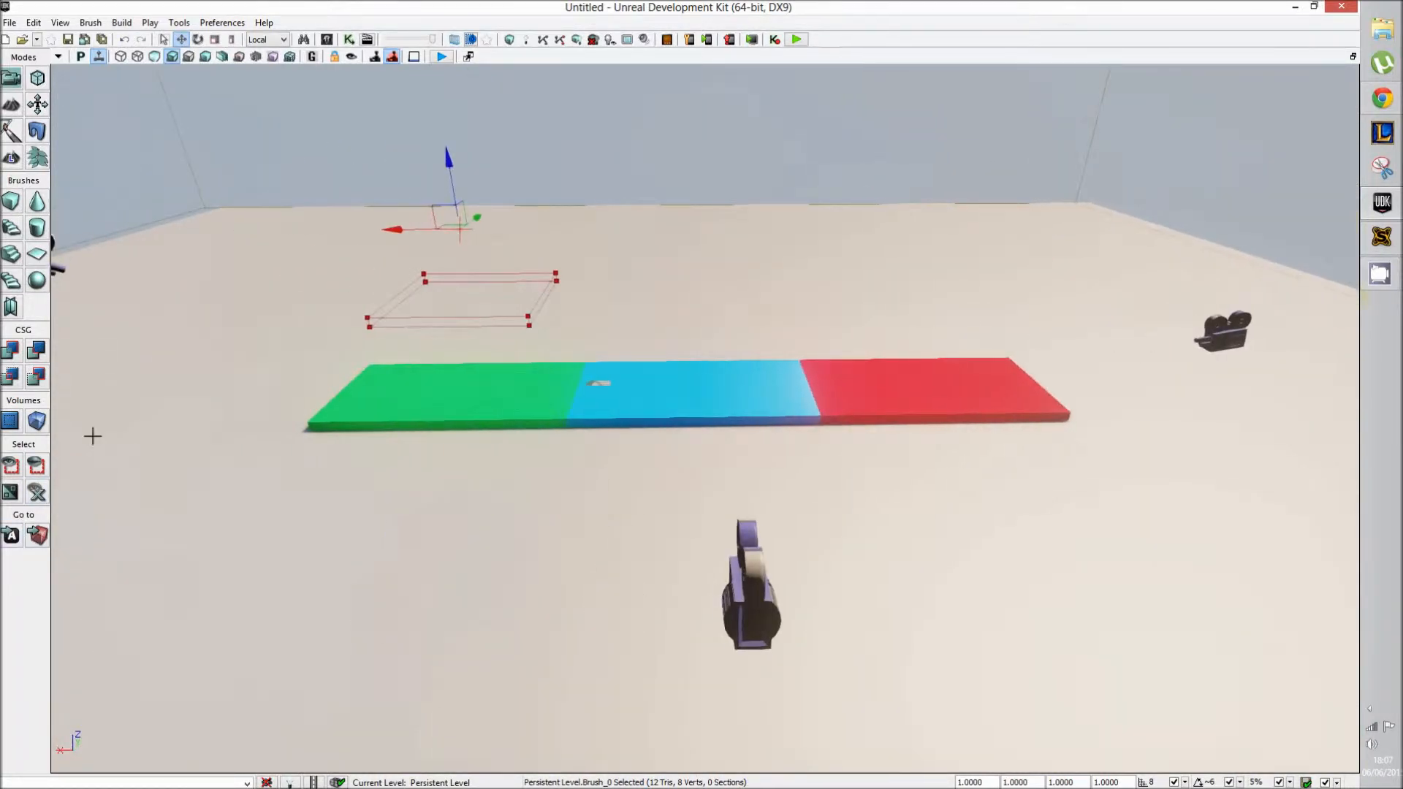
Add a TriggerVolume from the builder brush and shift the brush sideways off the new volume.
left_click(32, 421)
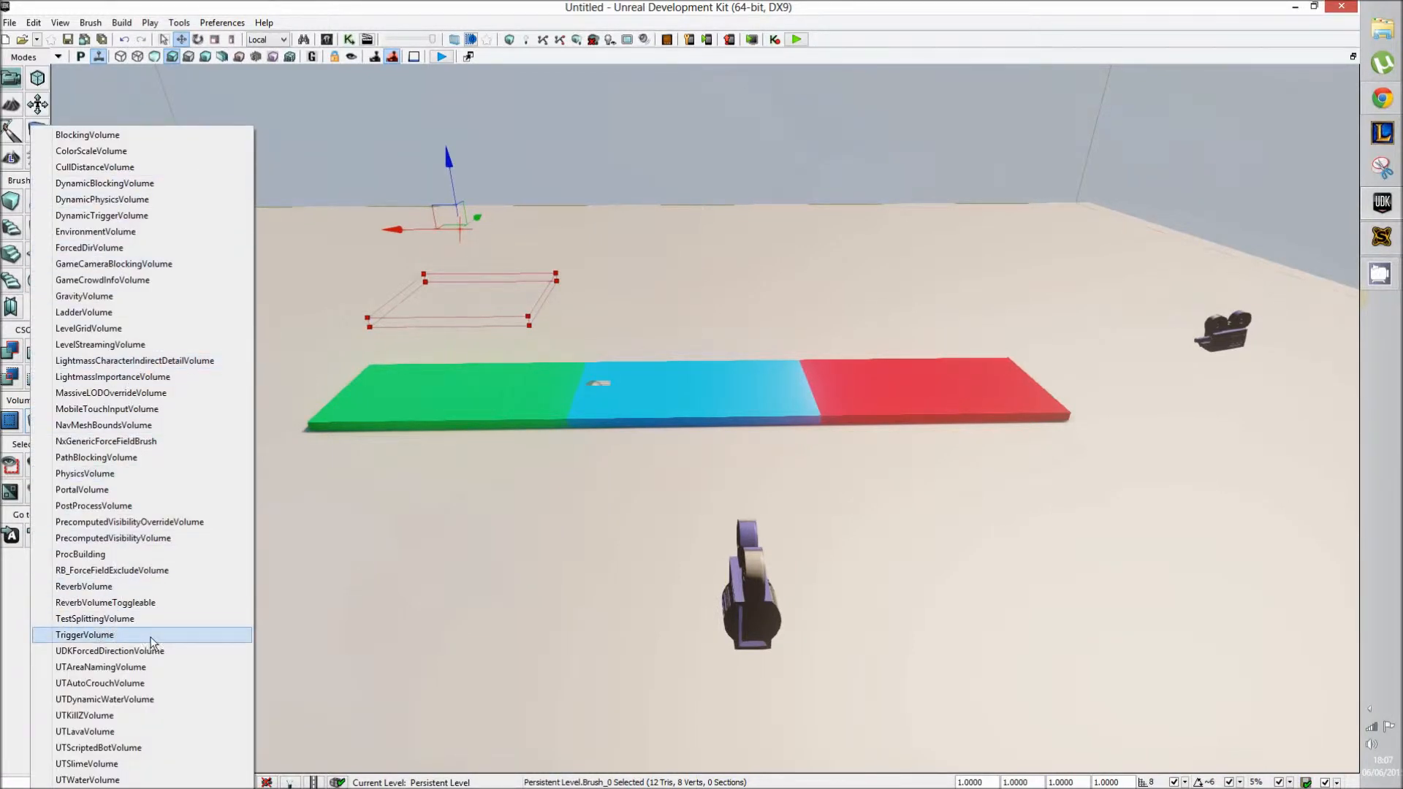
left_click(106, 635)
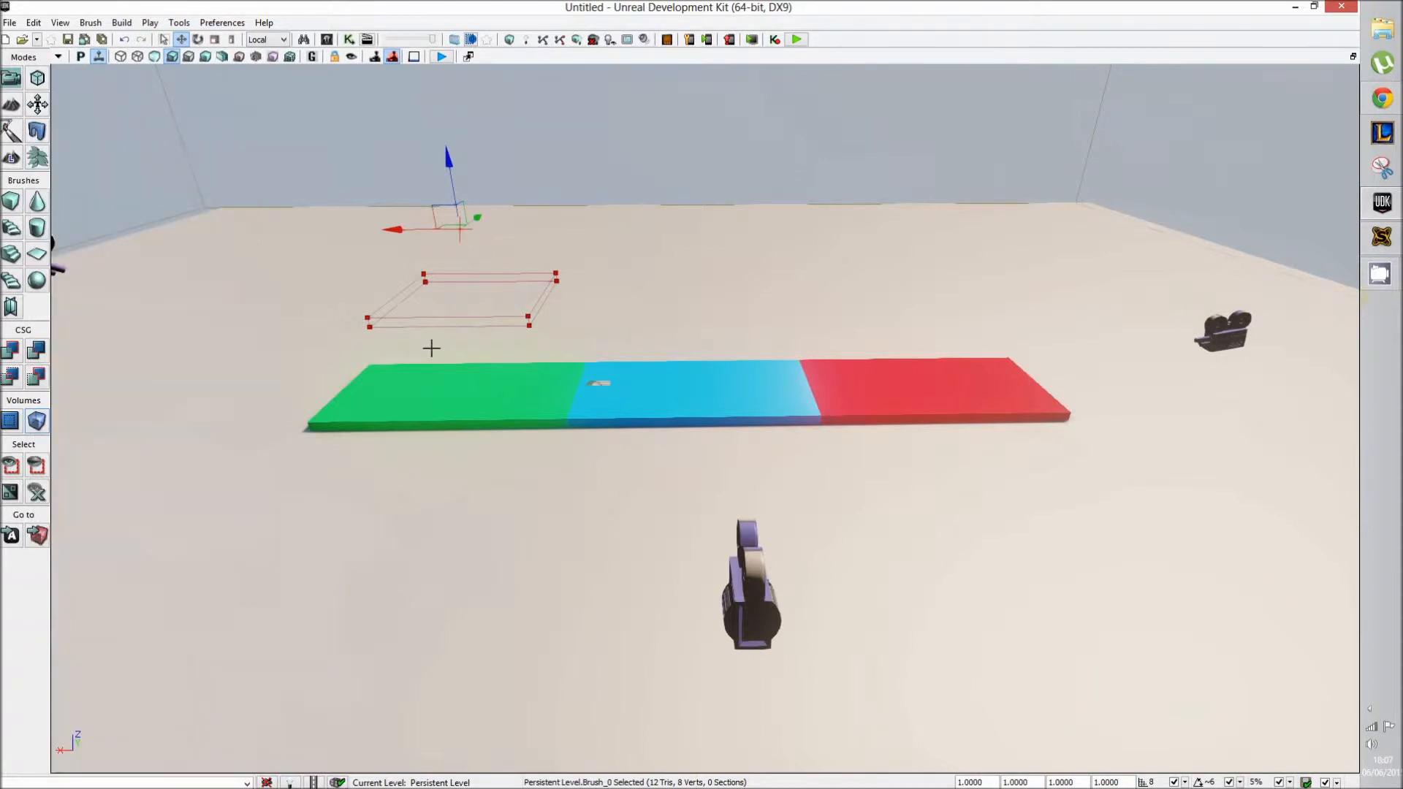
left_click_drag(401, 229, 633, 290)
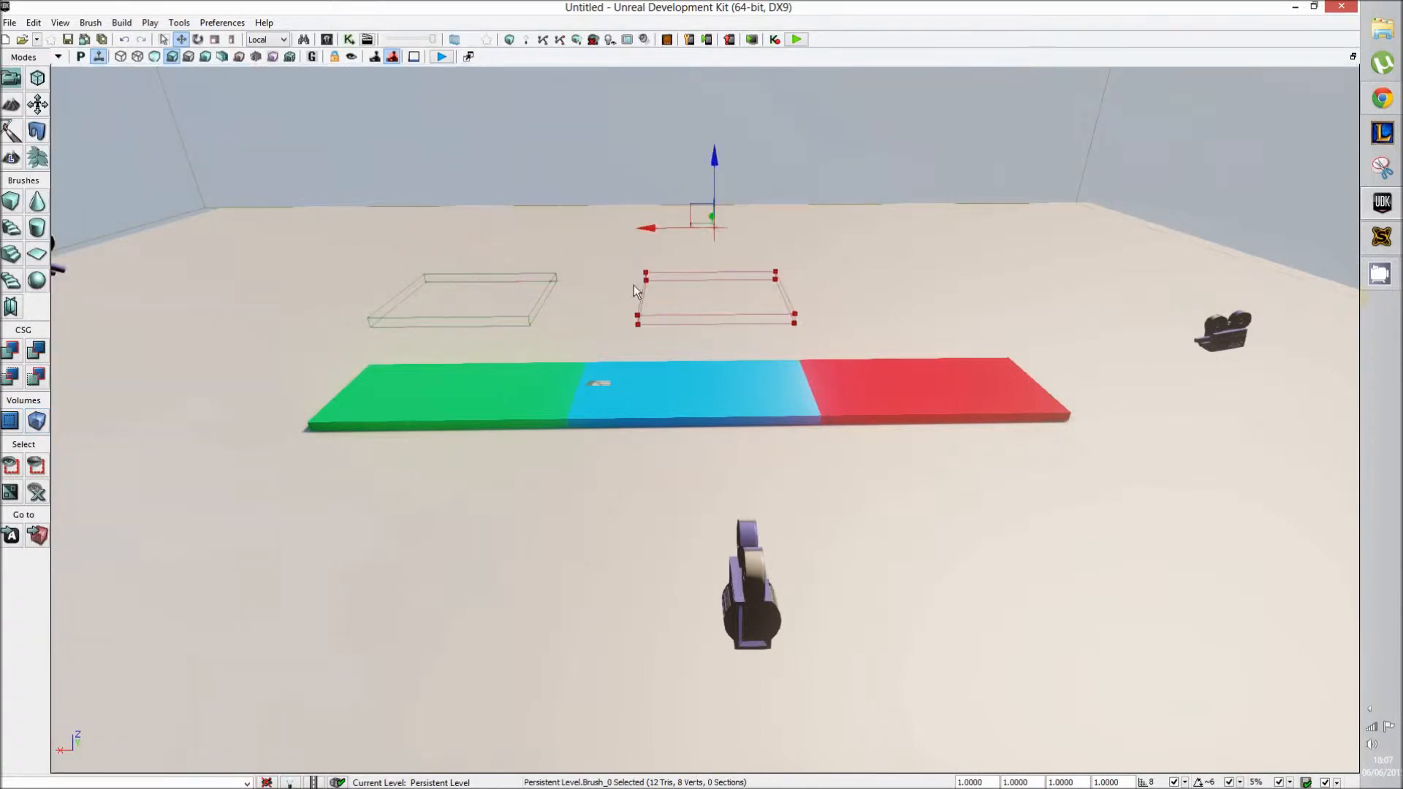
Examine the trigger volumes around the coloured platforms and the cameras facing them.
left_click(517, 315)
right_click_drag(510, 339, 349, 319)
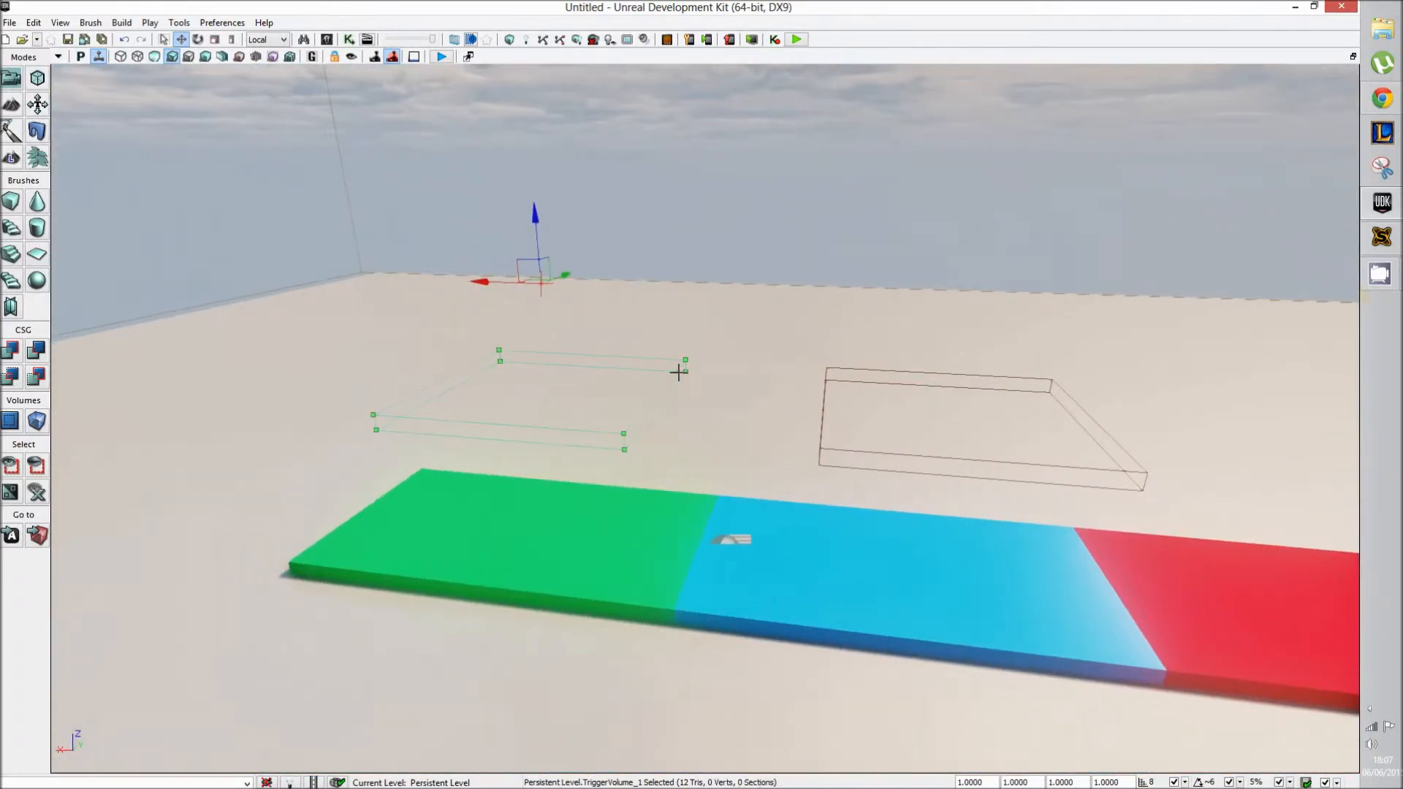
right_click_drag(820, 502, 996, 446)
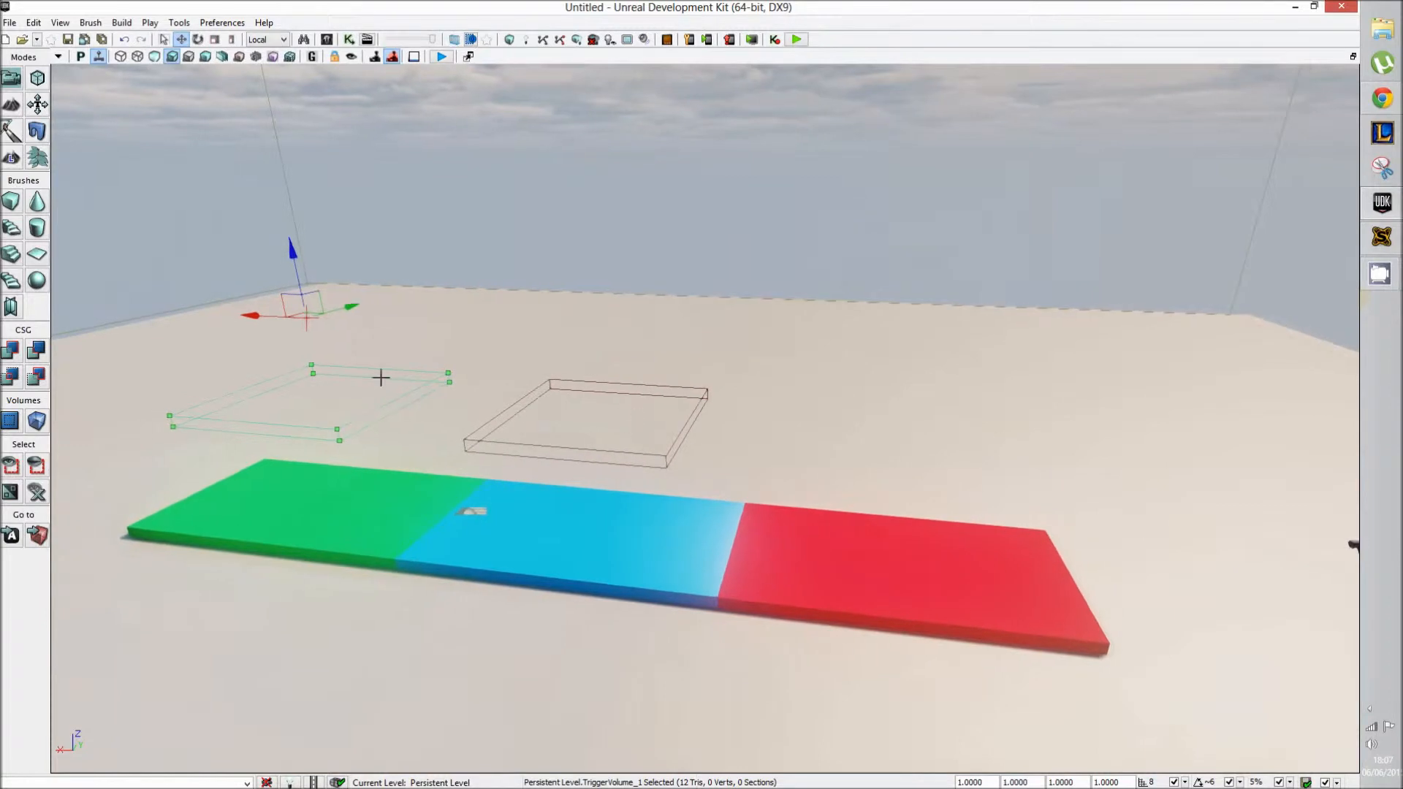
right_click_drag(514, 412, 533, 416)
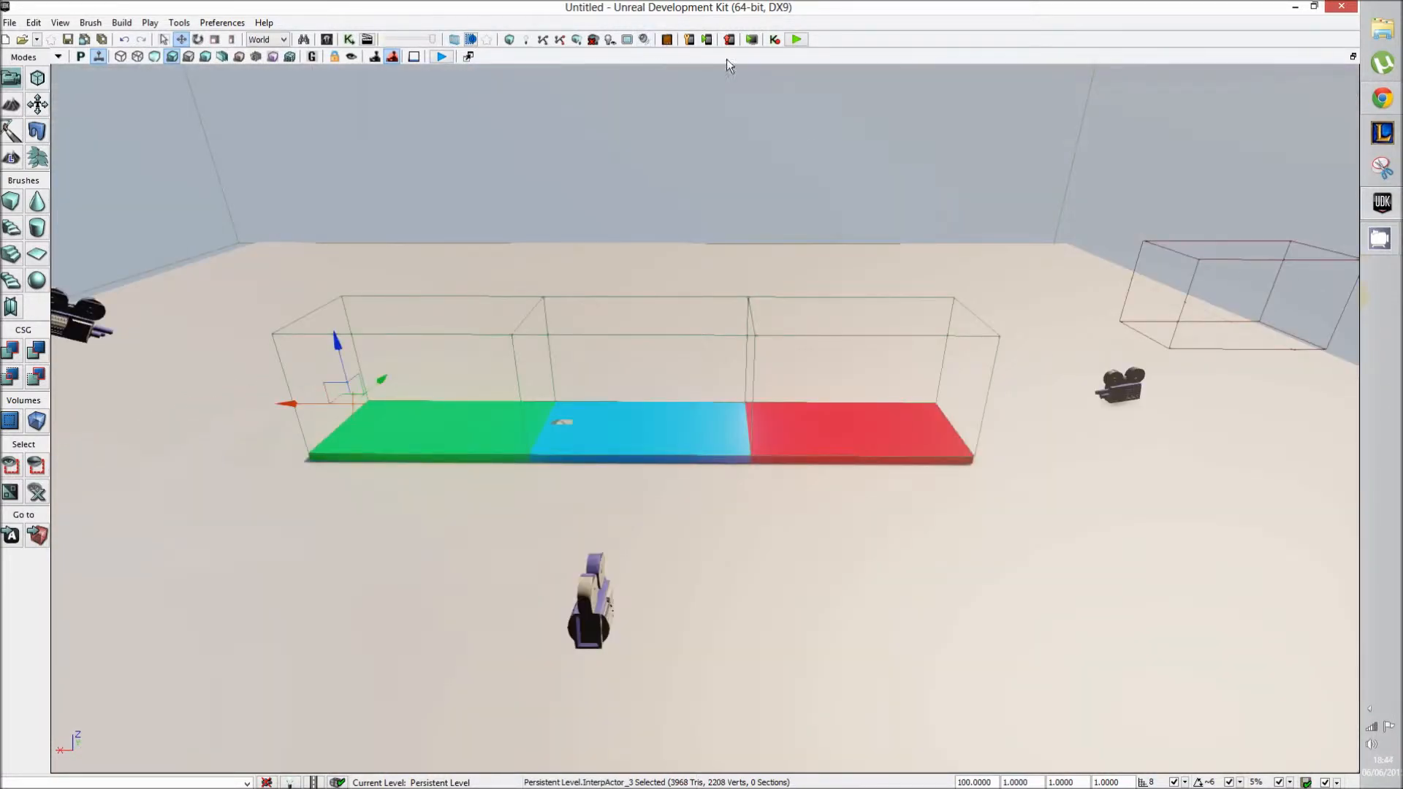
right_click_drag(941, 297, 740, 319)
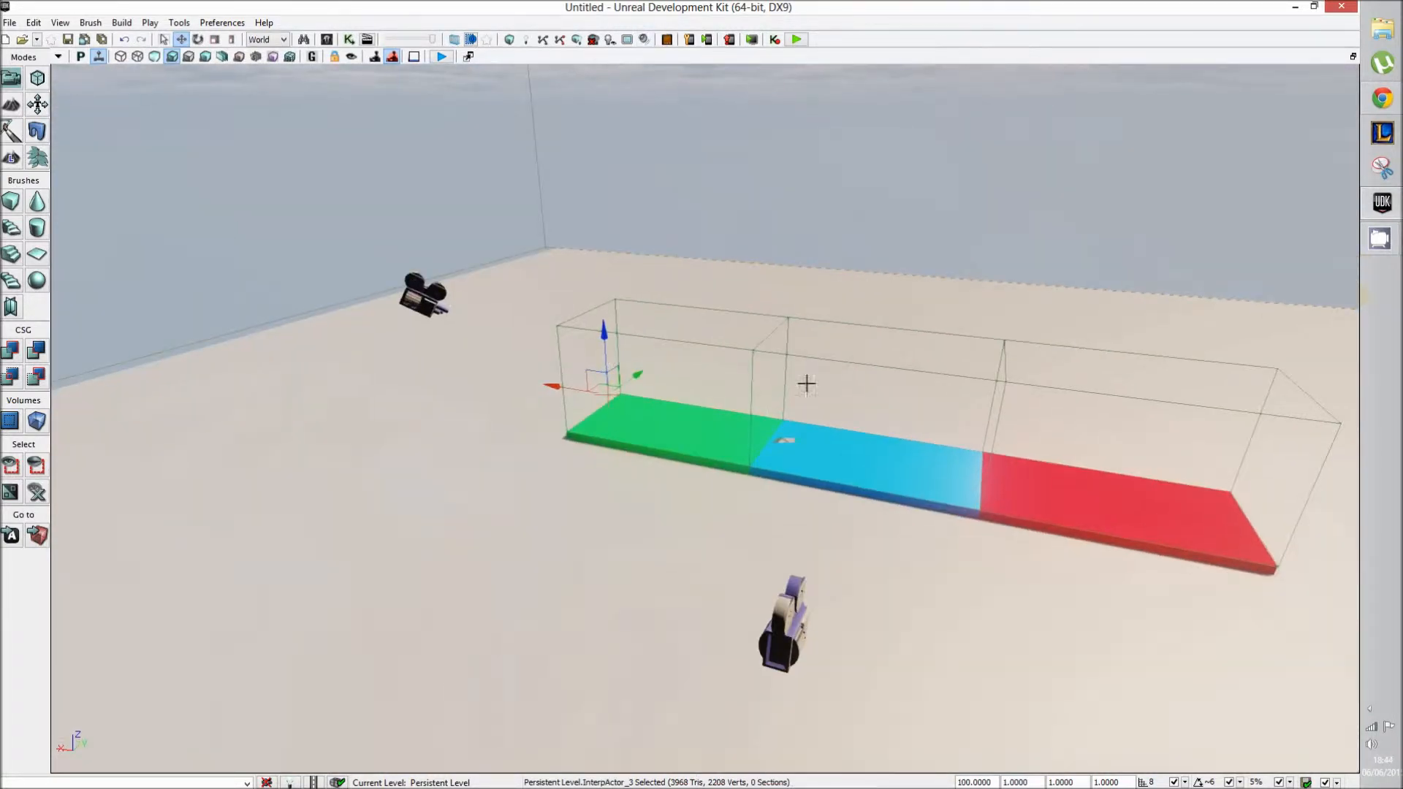
right_click_drag(1081, 294, 1091, 298)
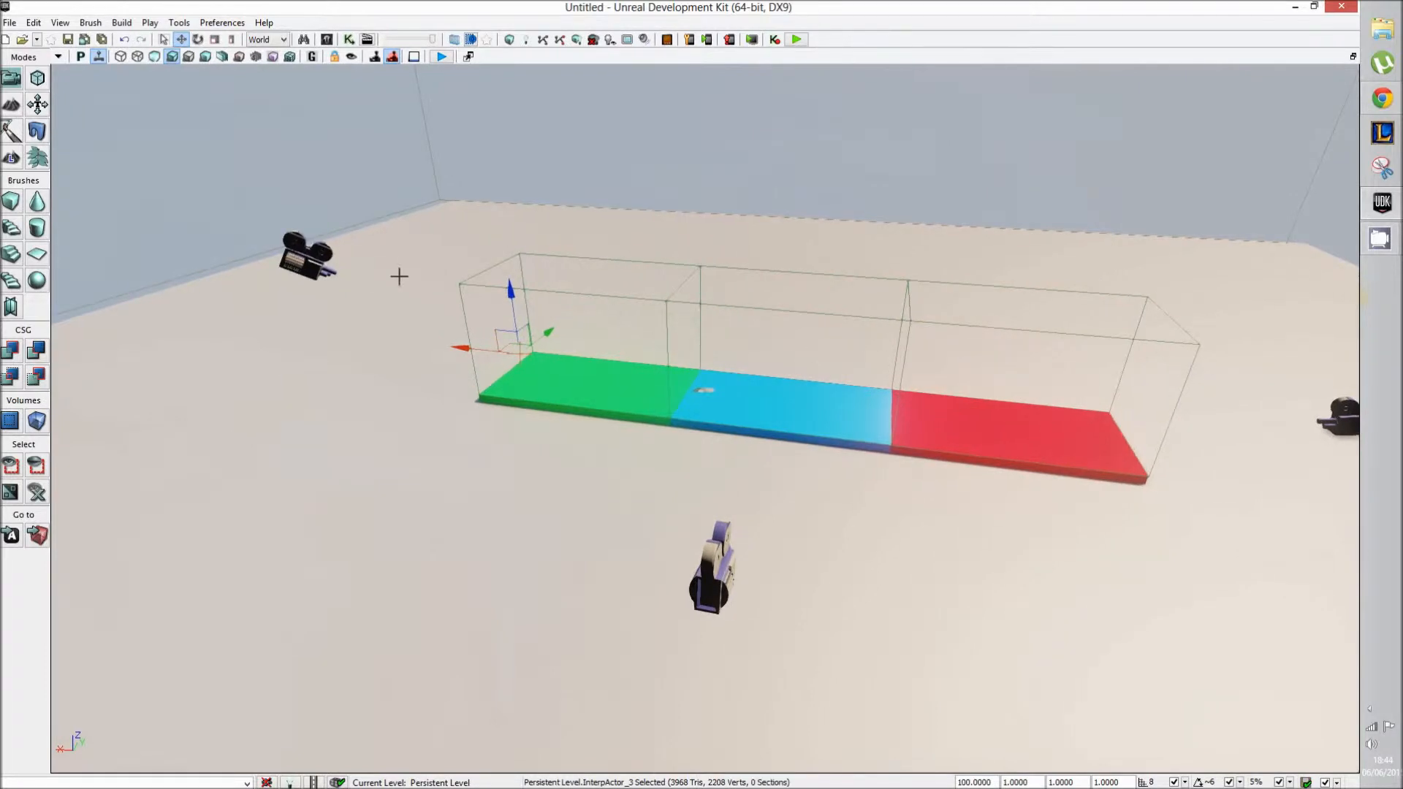
right_click_drag(1109, 440, 1075, 468)
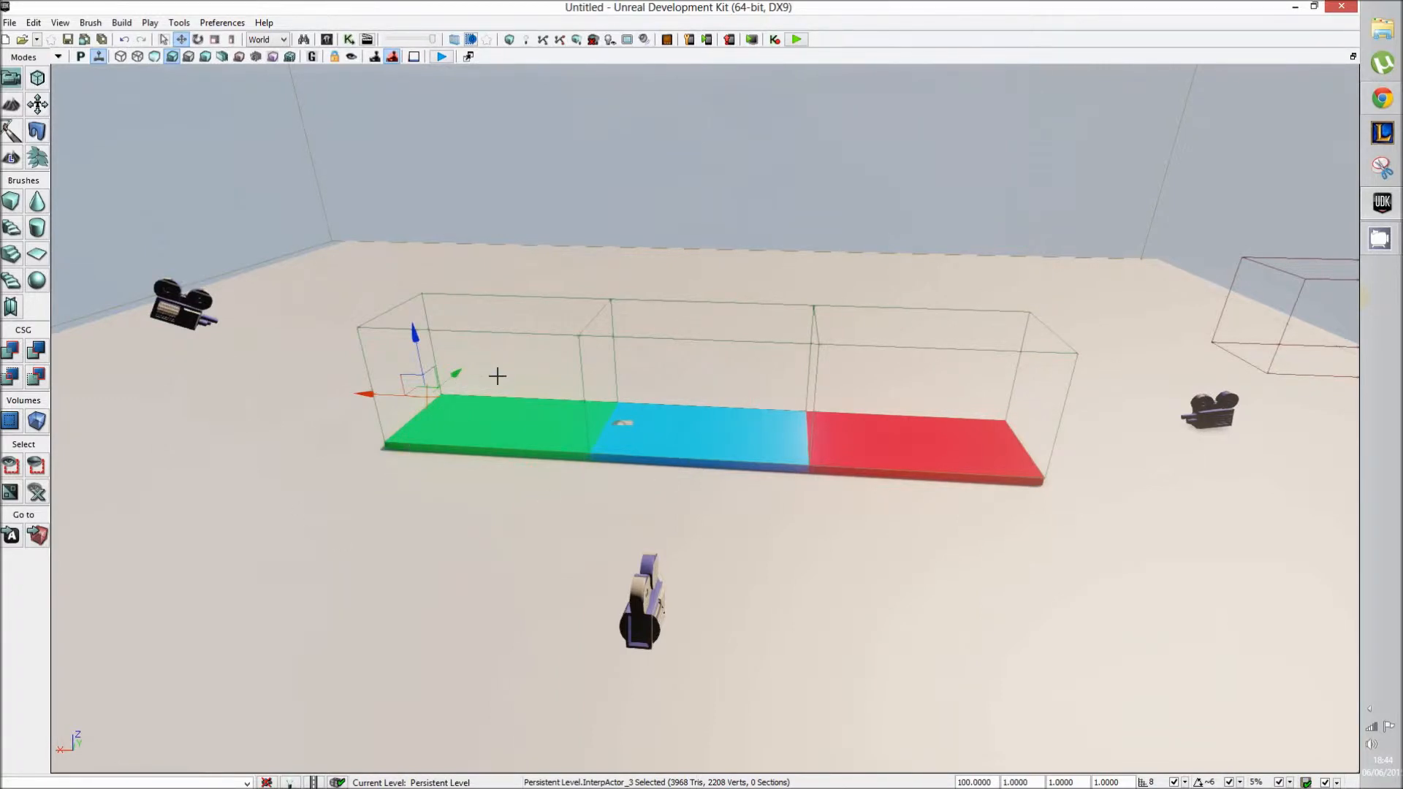
In the world properties, set Default Game Type and Game Type For PIE to utgame and enable No Default Inventory For Player.
left_click(60, 23)
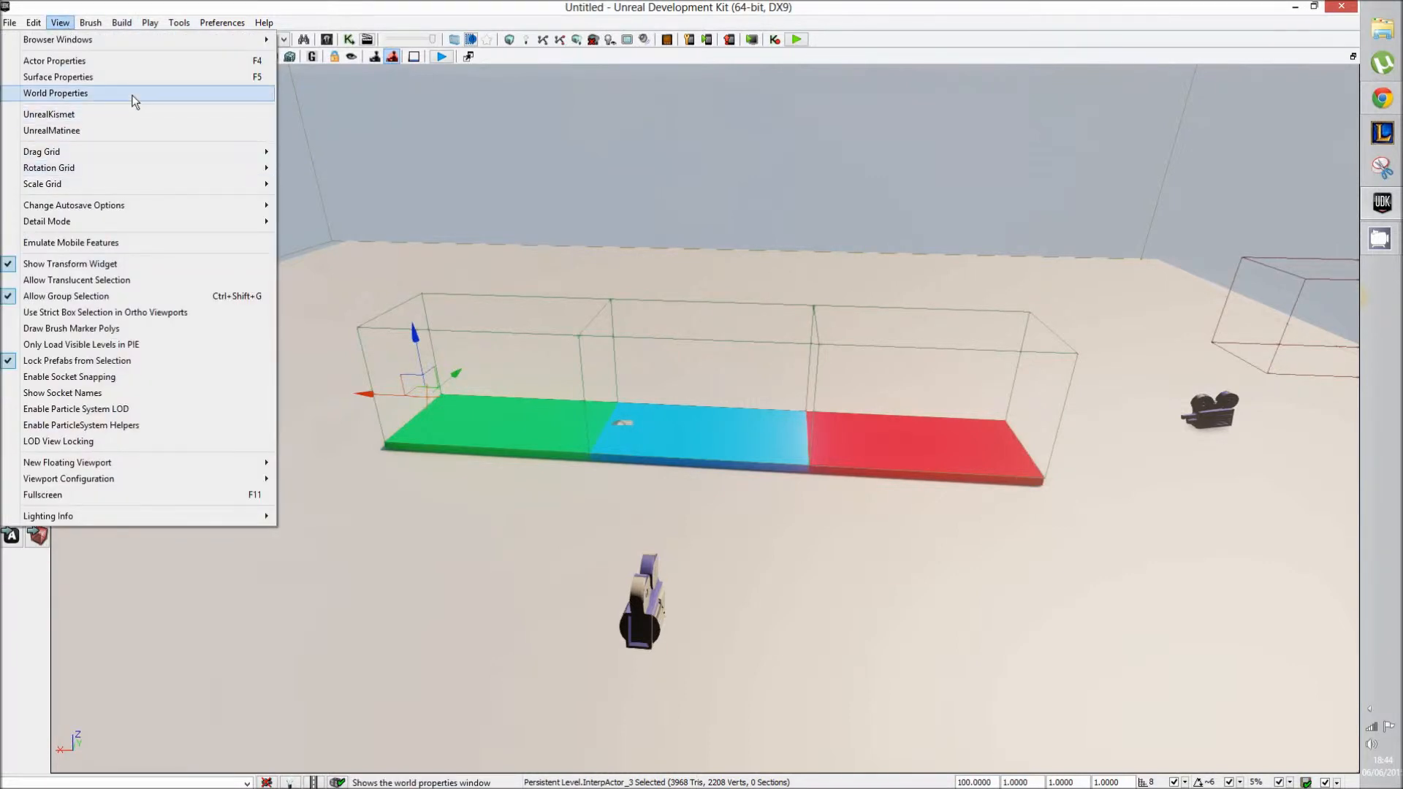
left_click(135, 94)
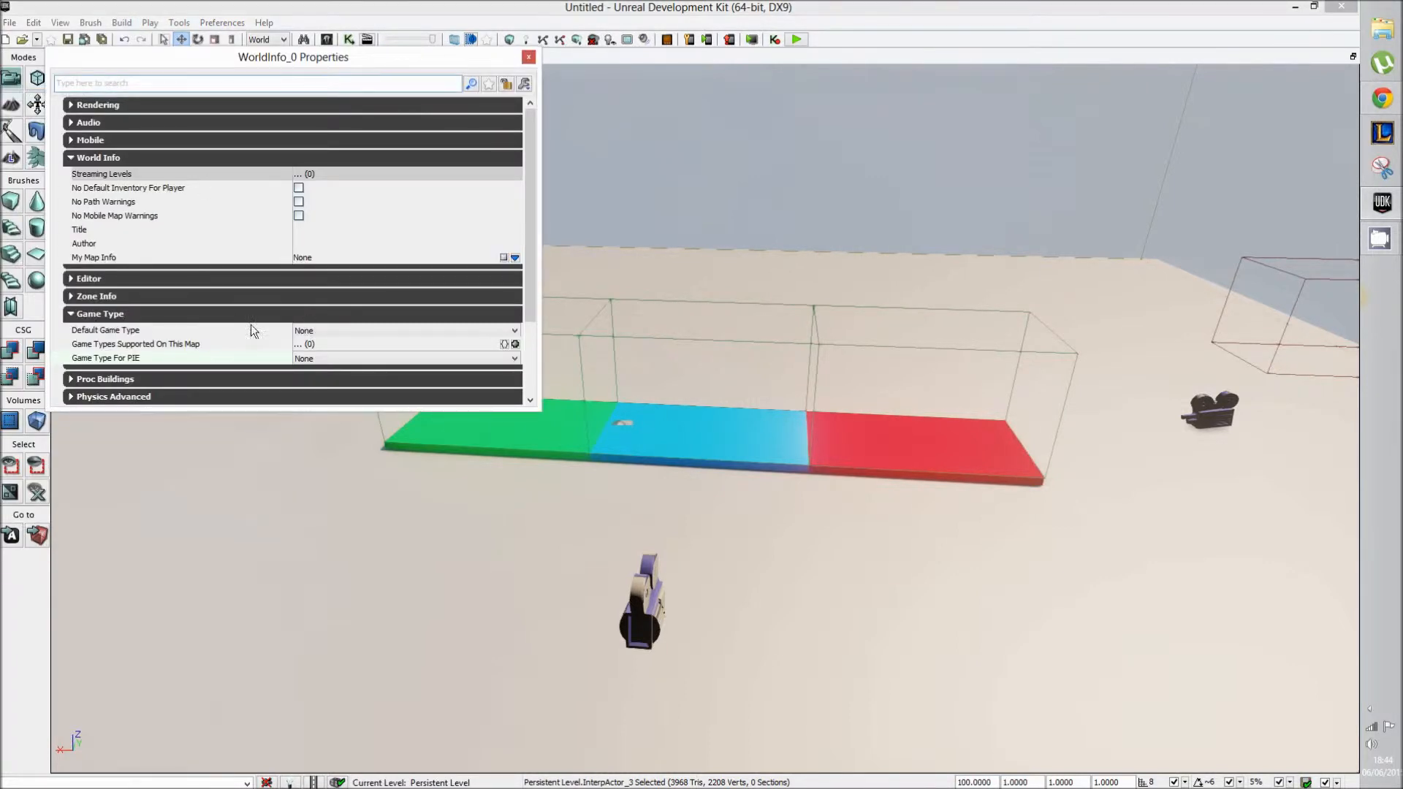
left_click(339, 333)
left_click(366, 472)
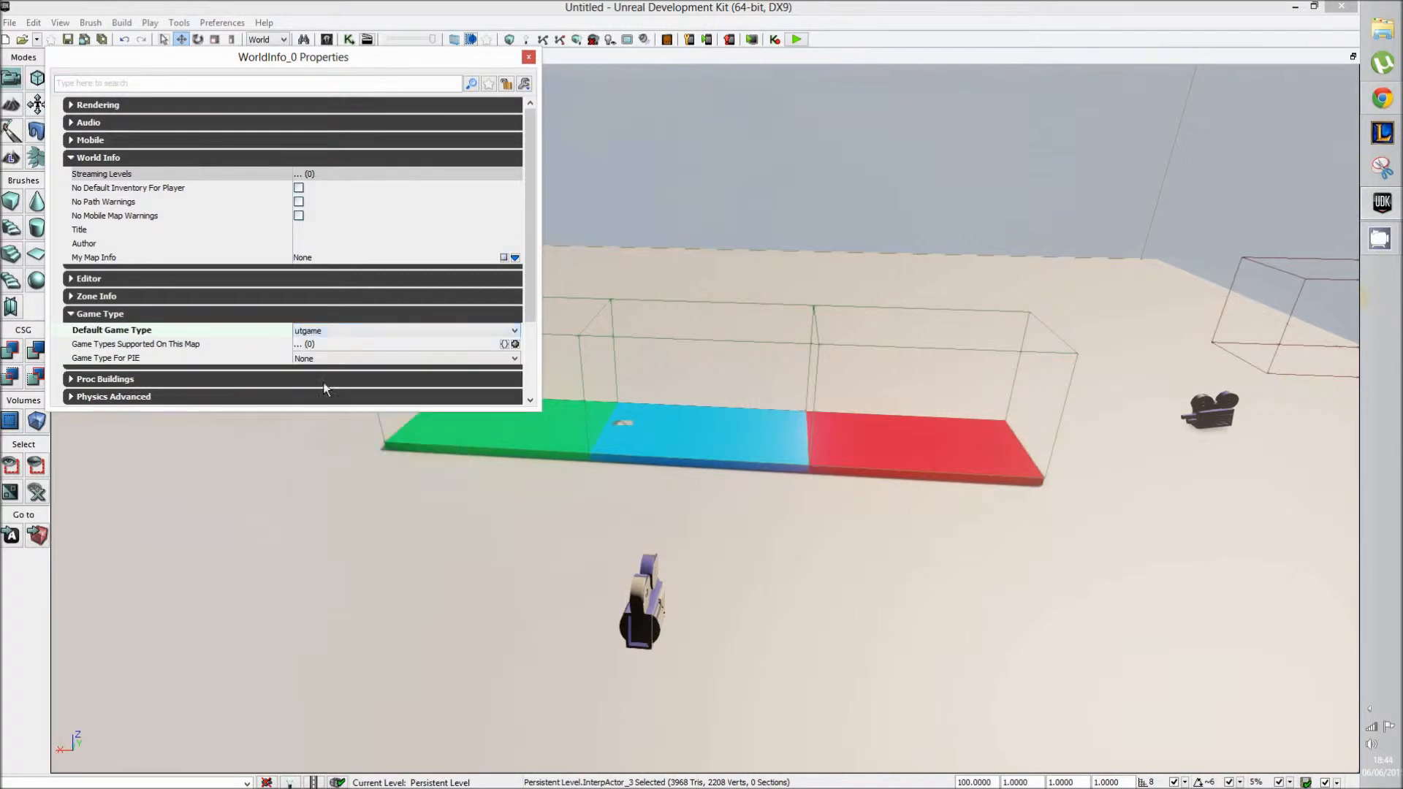
left_click(316, 359)
left_click(333, 487)
left_click(299, 188)
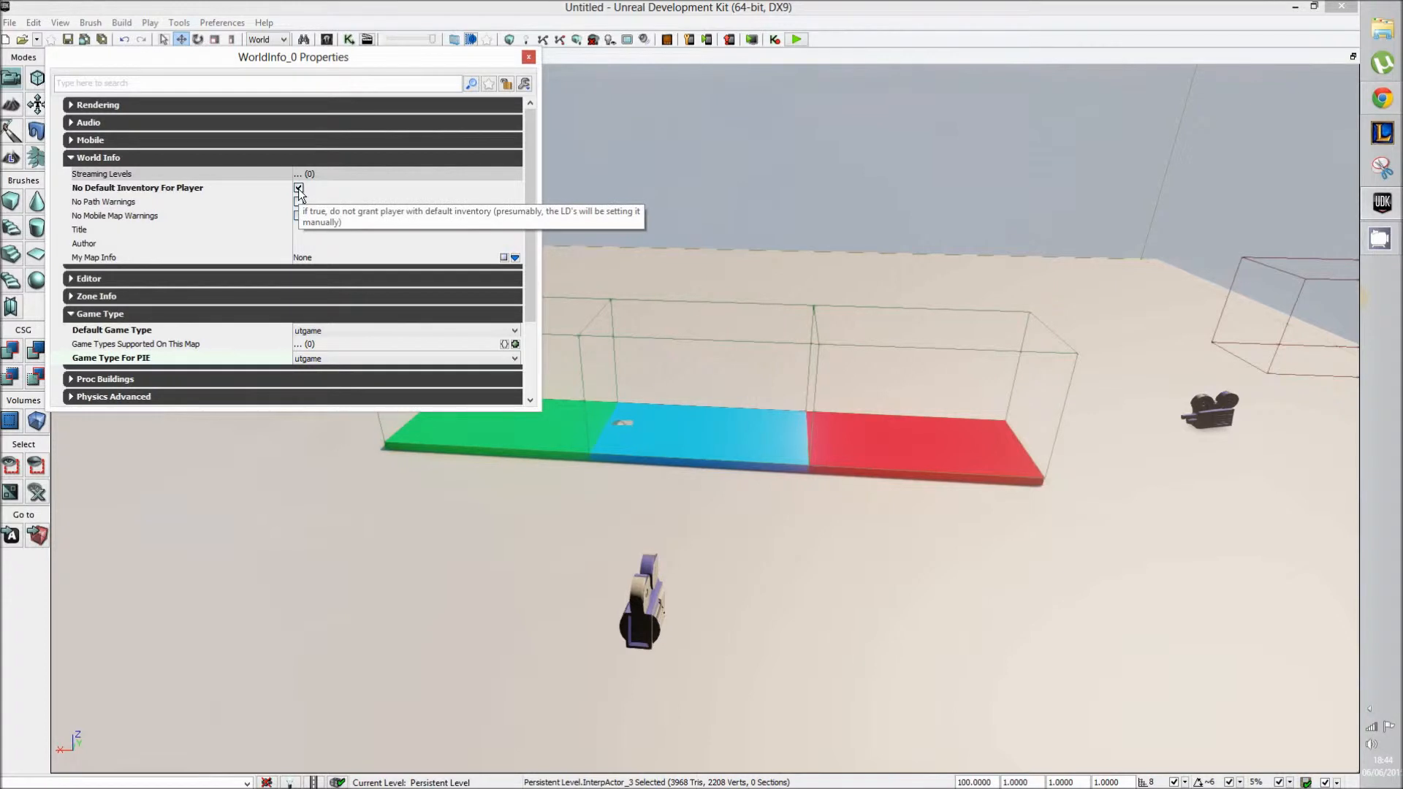
left_click(528, 58)
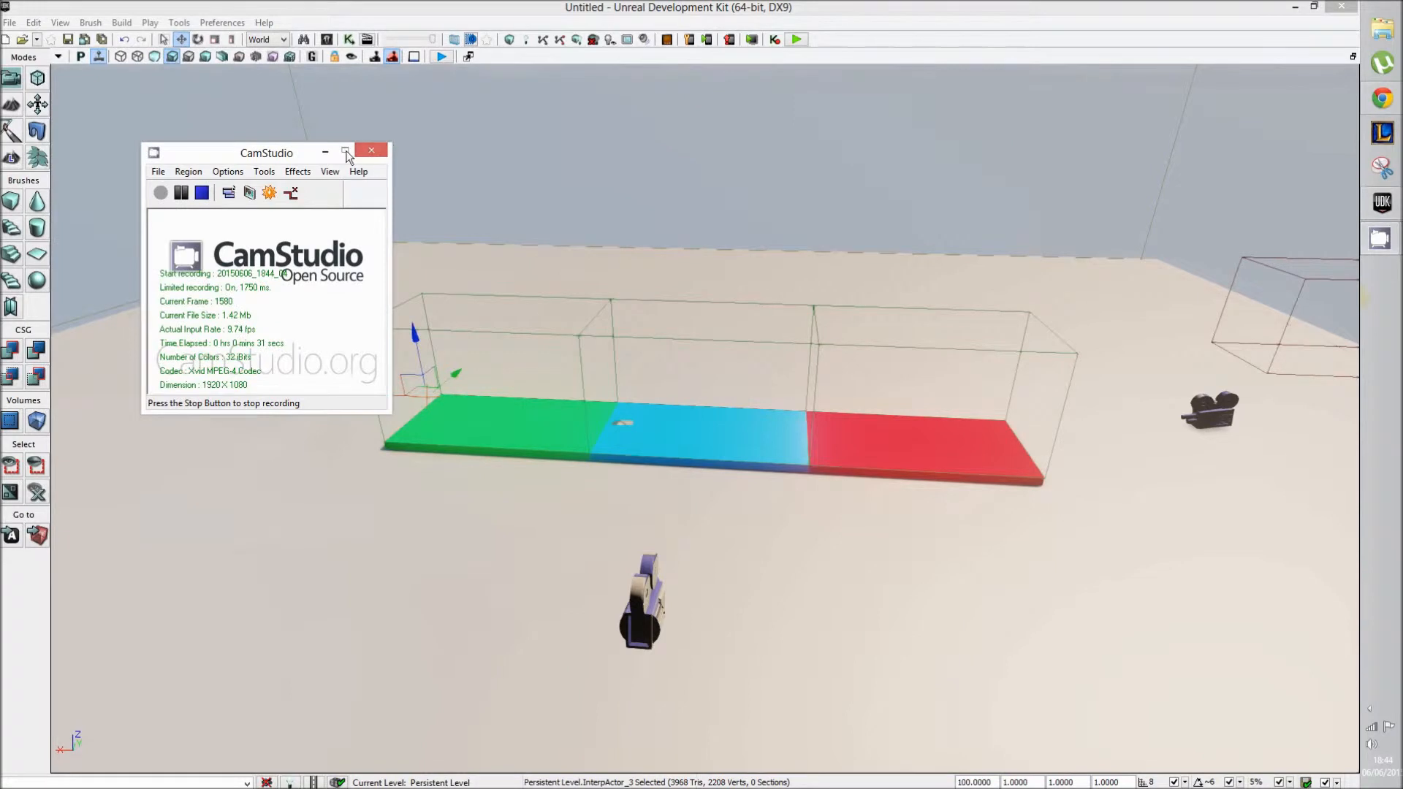
Select the trigger volume over the green platform and display the UnrealKismet window at a reduced size over the level view.
mouse_move(524, 454)
right_mouse_down()
mouse_move(537, 452)
mouse_move(511, 454)
right_mouse_up()
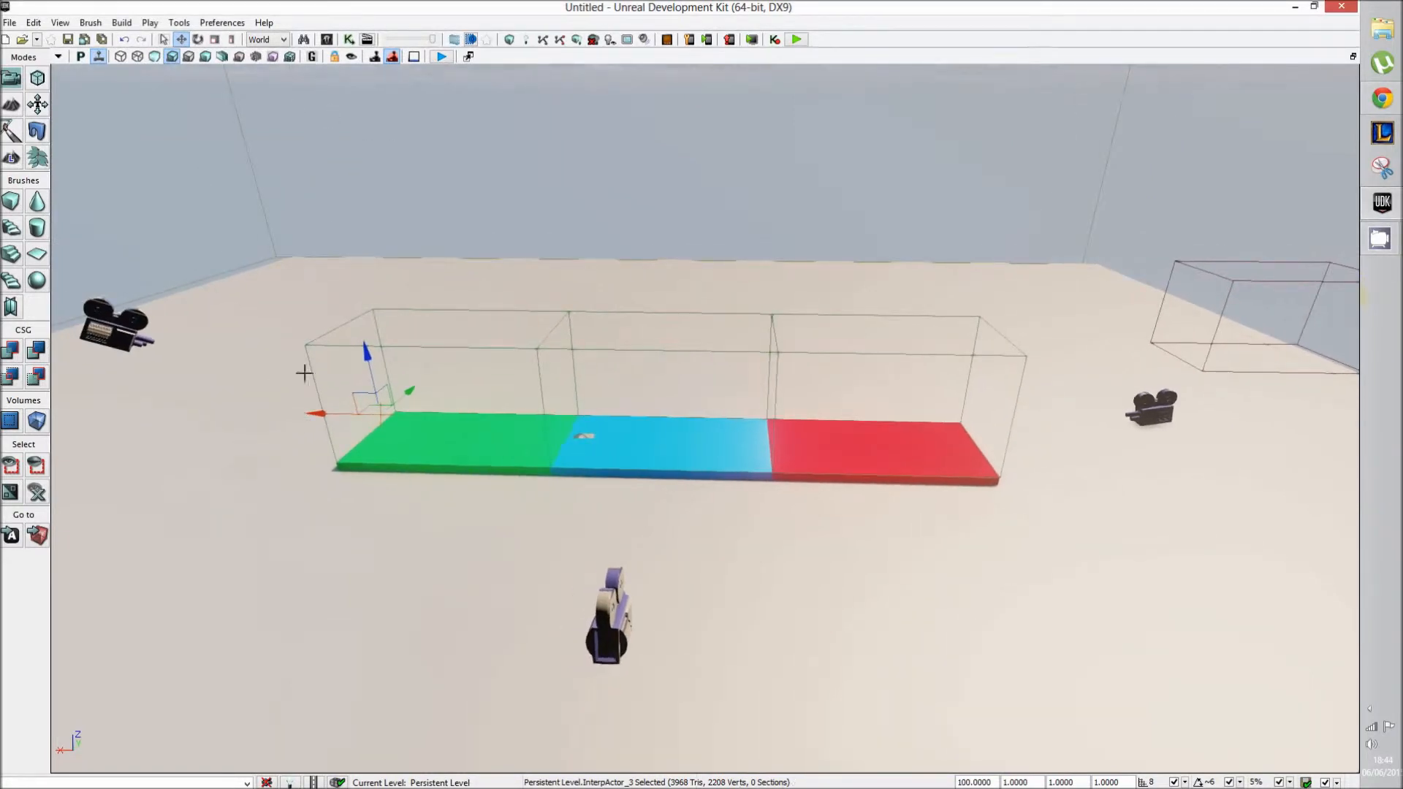
left_click(413, 348)
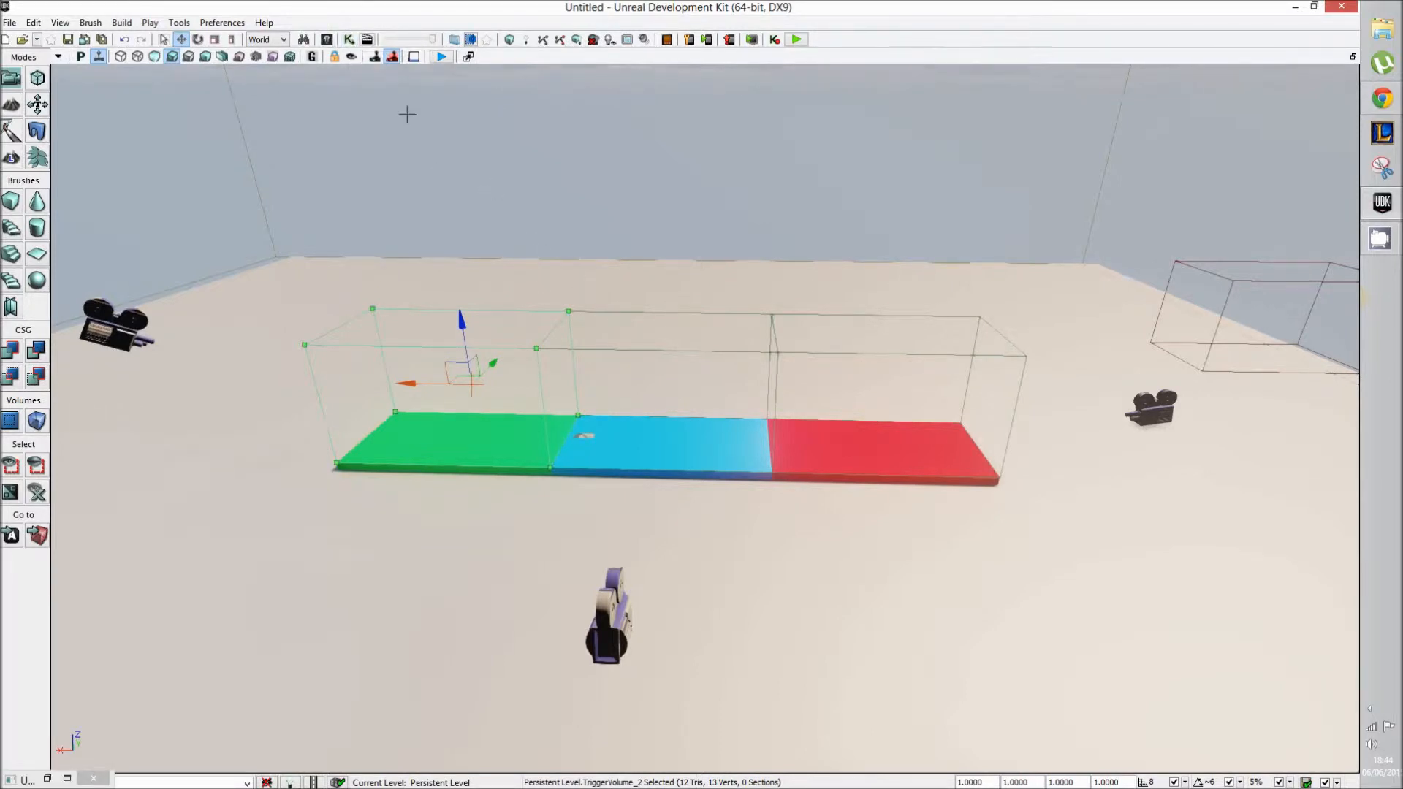
left_click(67, 779)
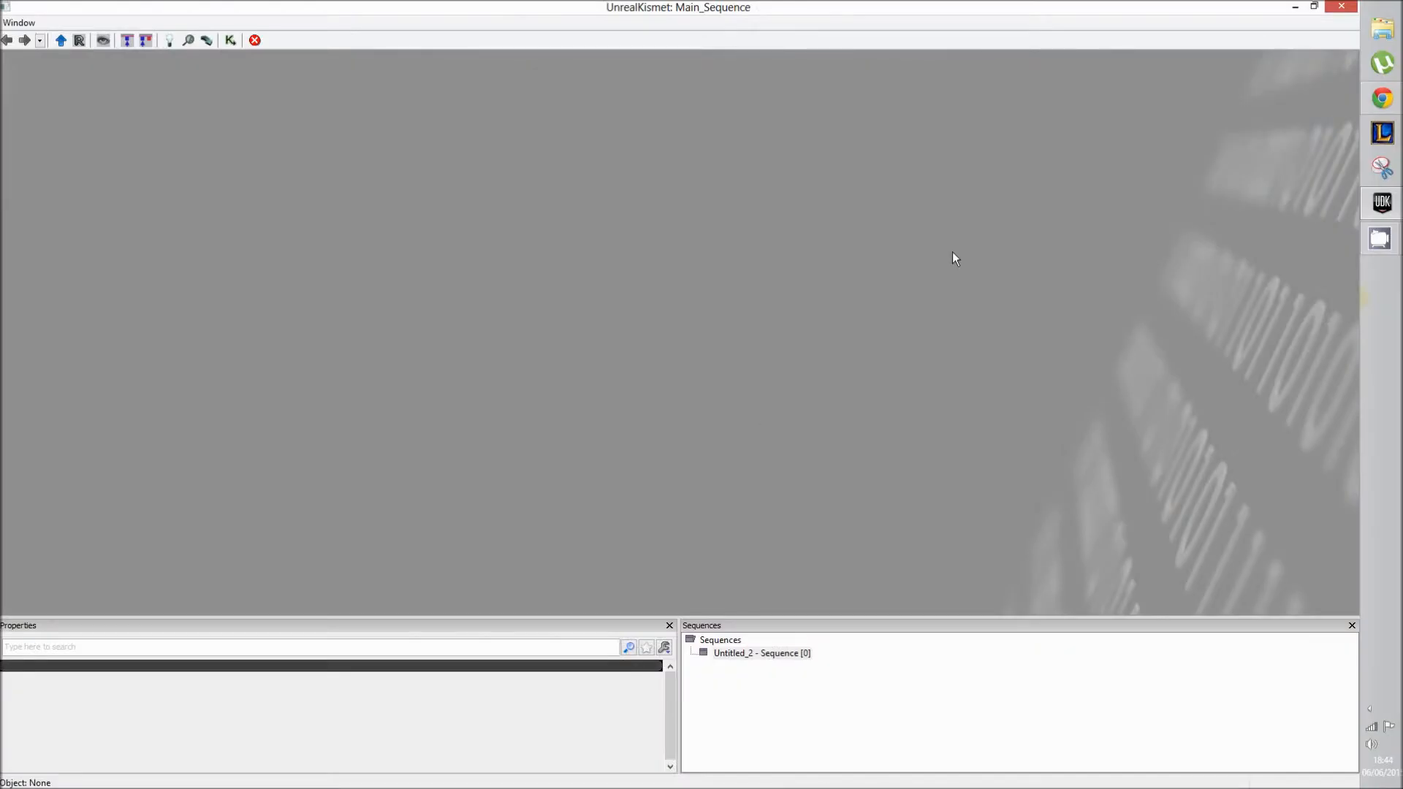
left_click(1314, 6)
left_click_drag(904, 130, 915, 145)
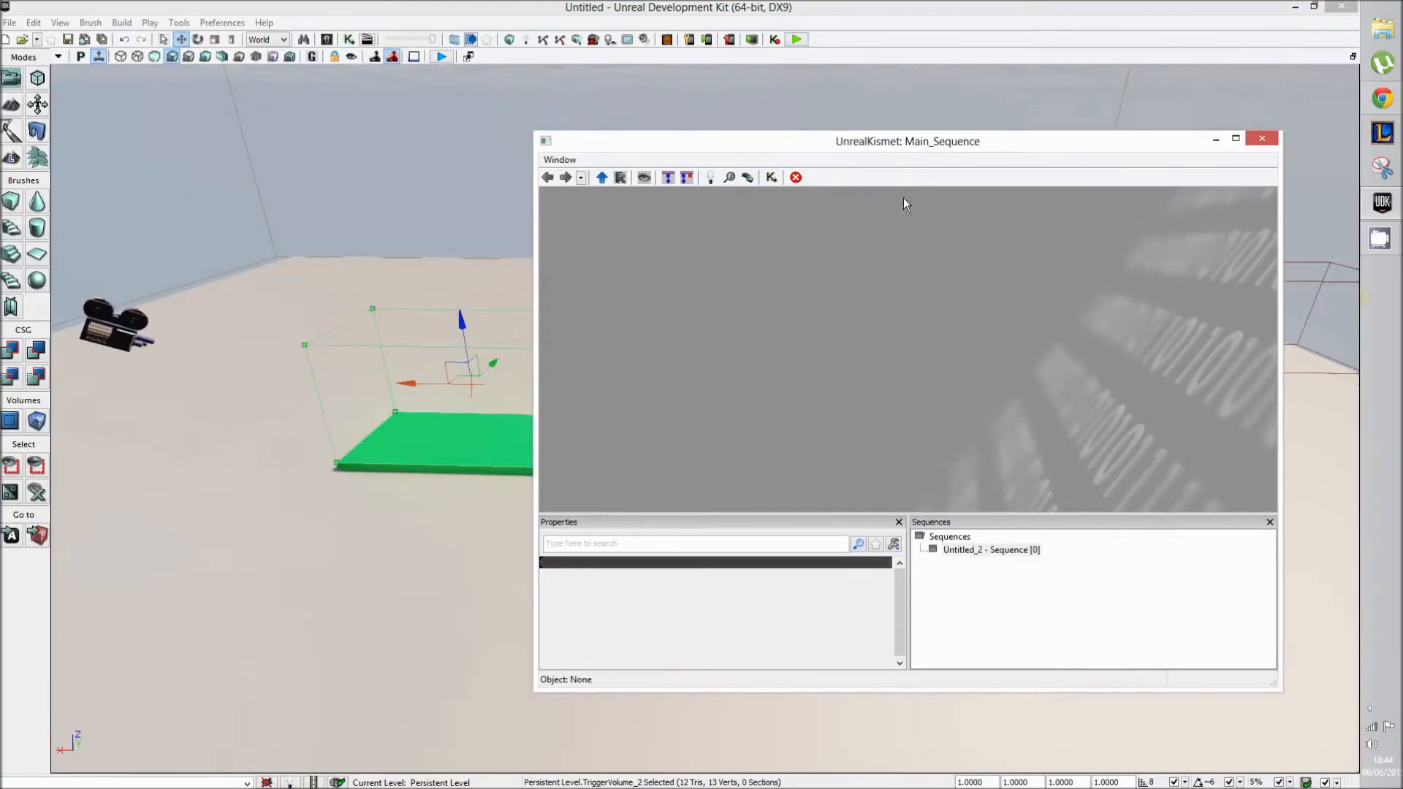
Create a Touch event for the green platform's TriggerVolume_2 in Kismet and position it with free space for further nodes.
right_click(786, 312)
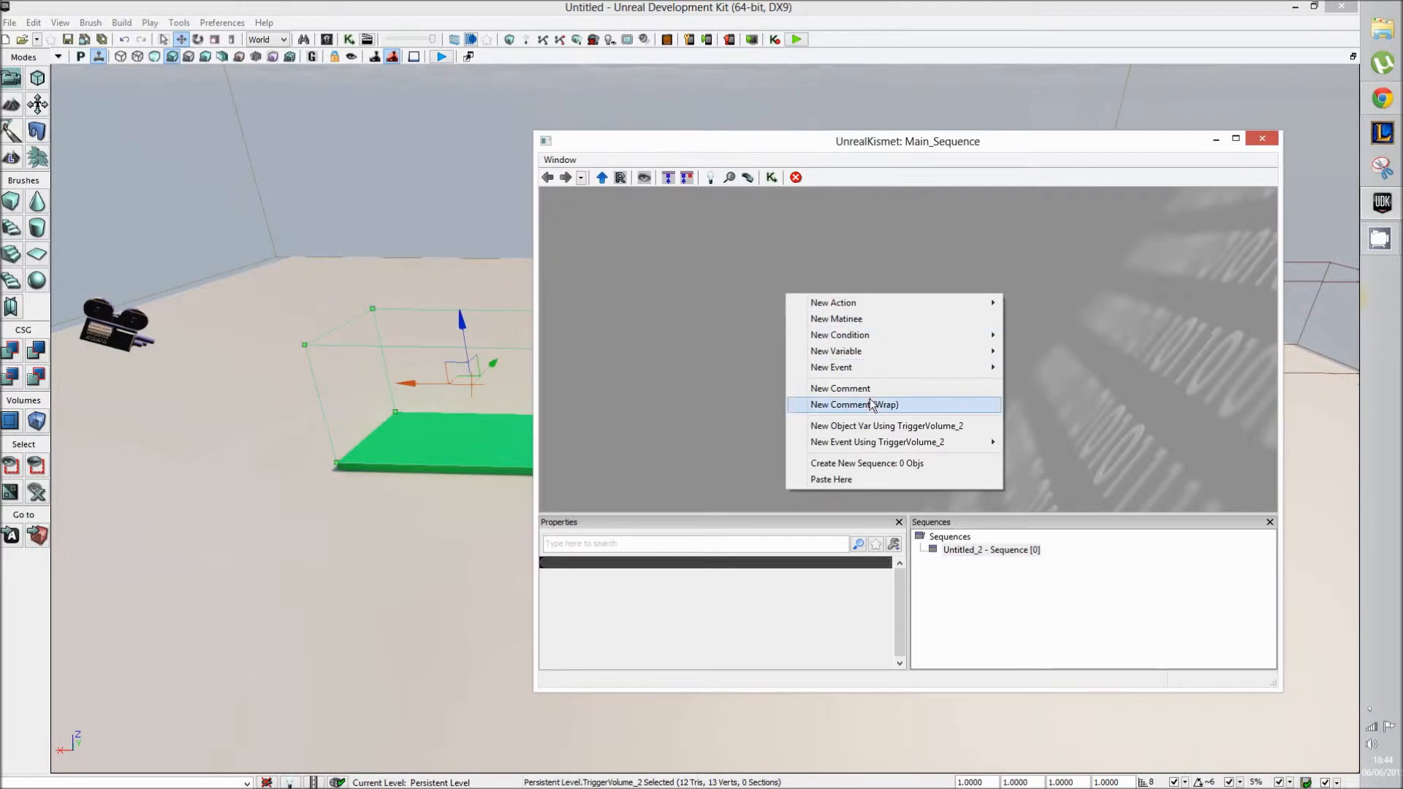
mouse_move(854, 443)
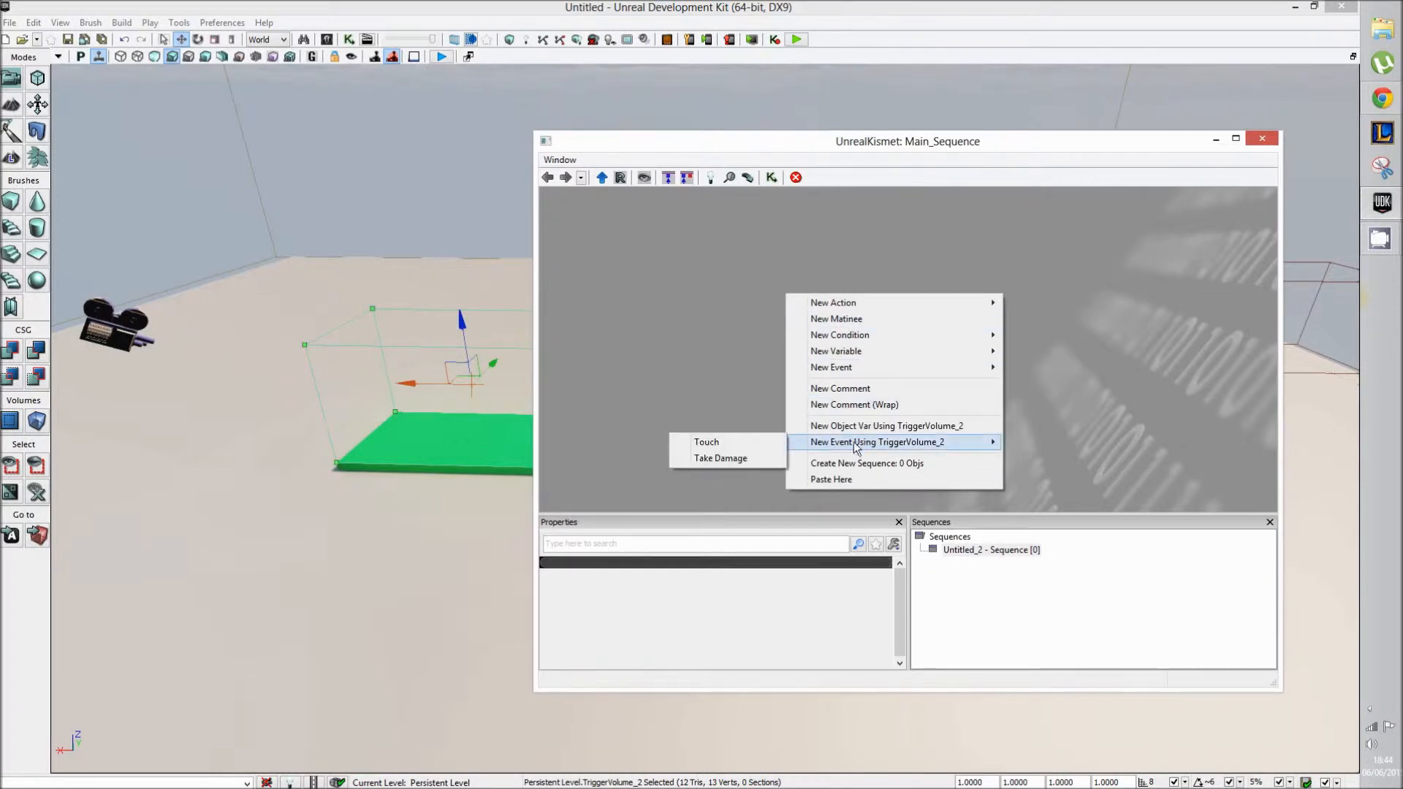
left_click(754, 444)
left_click_drag(846, 321, 725, 277)
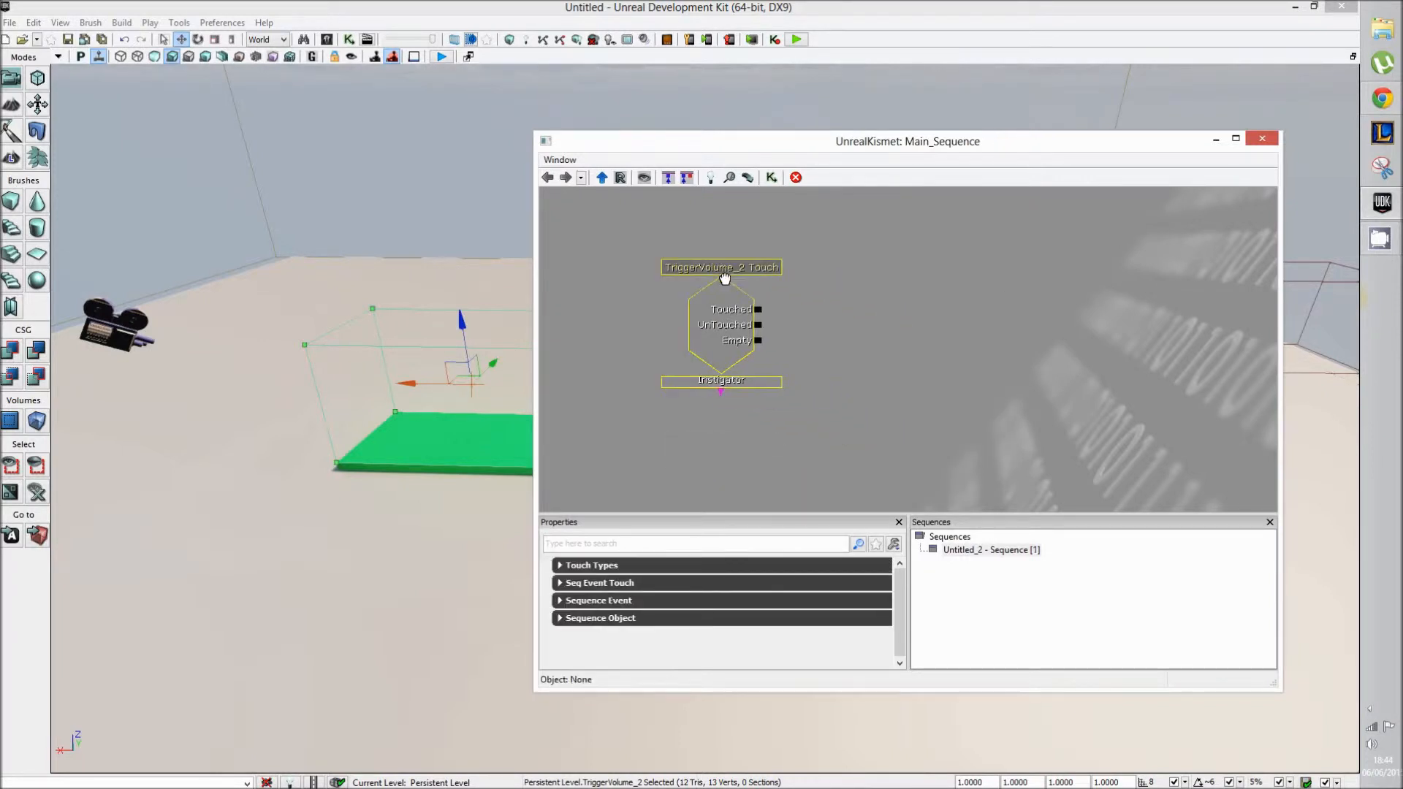
left_click(875, 310)
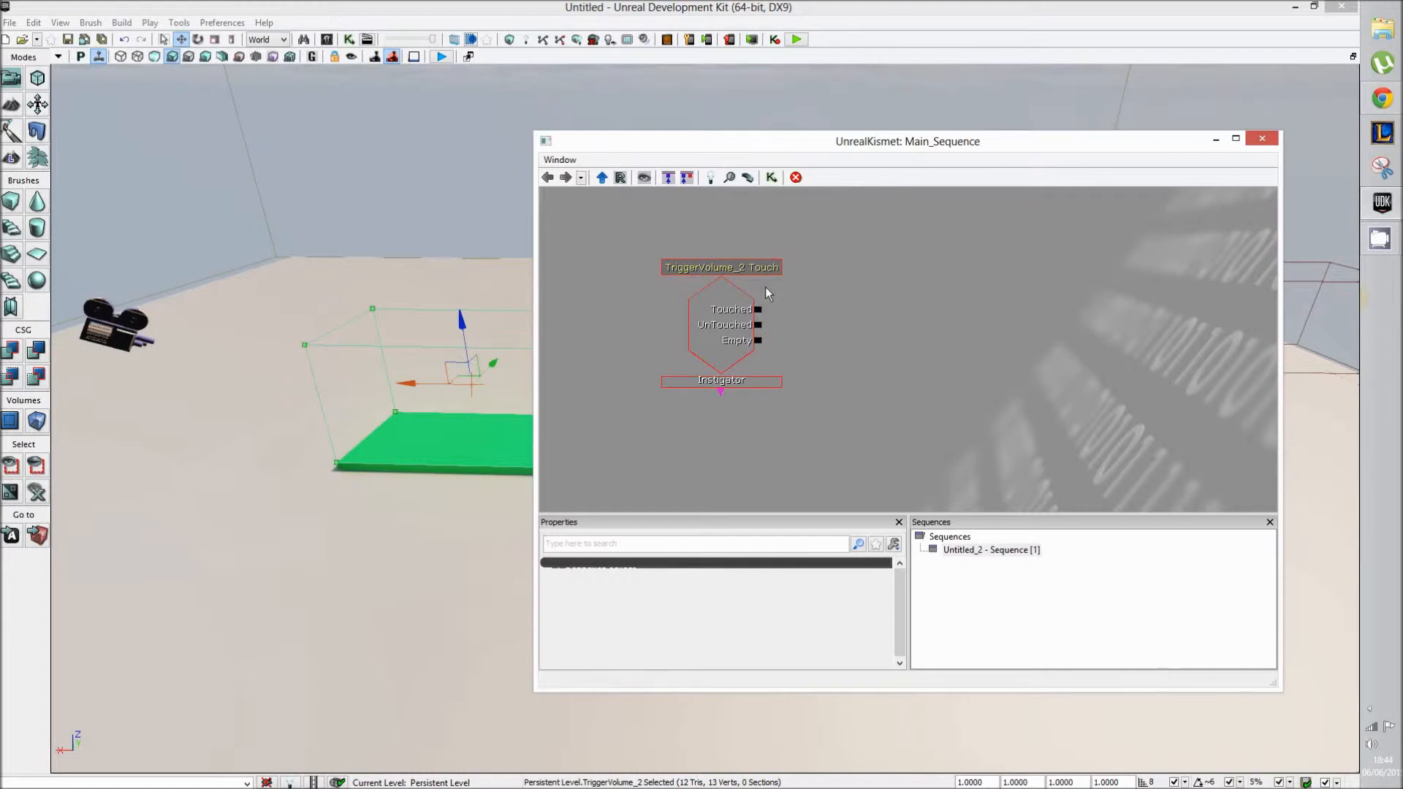
Add a Set Camera Target action and connect the event's Touched output to its In input.
right_click(902, 301)
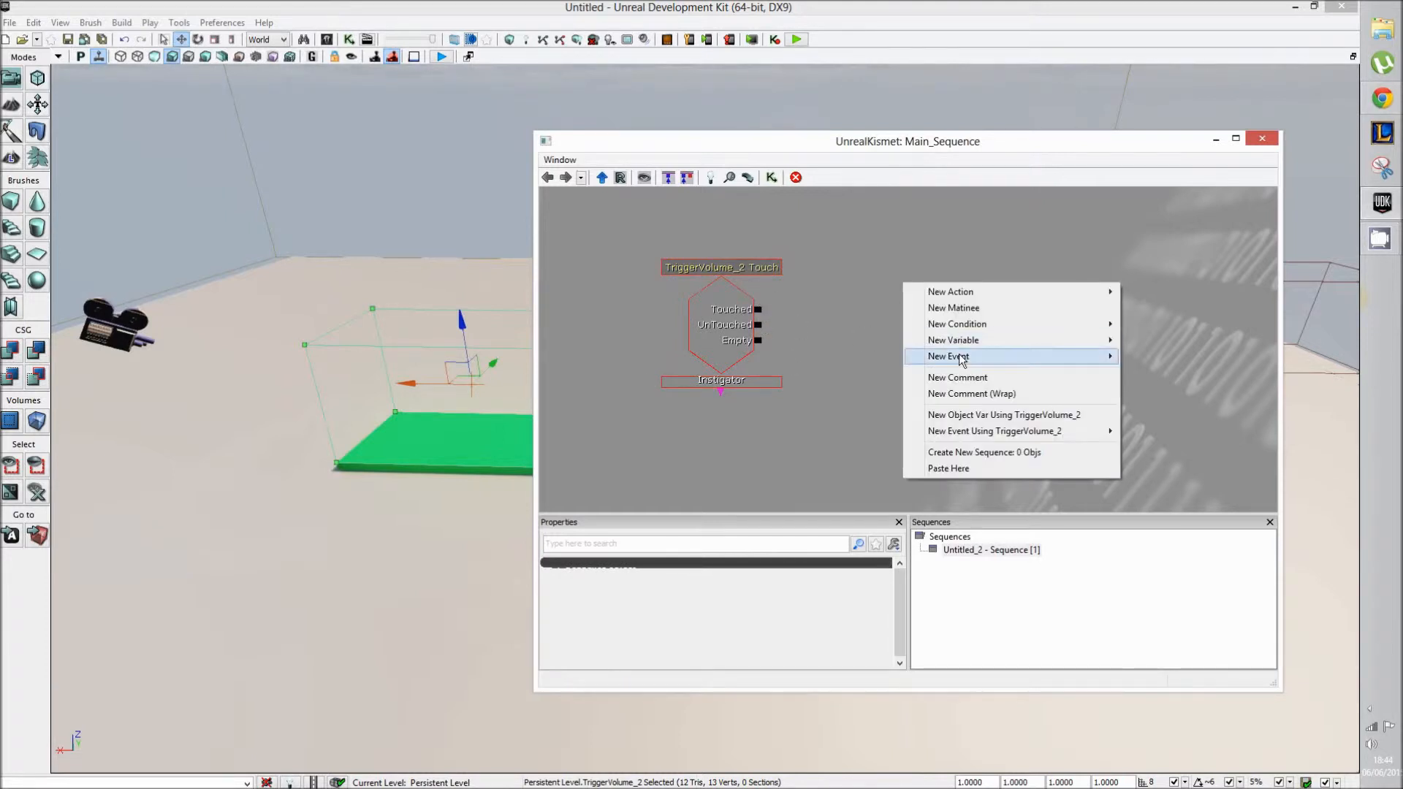
mouse_move(965, 292)
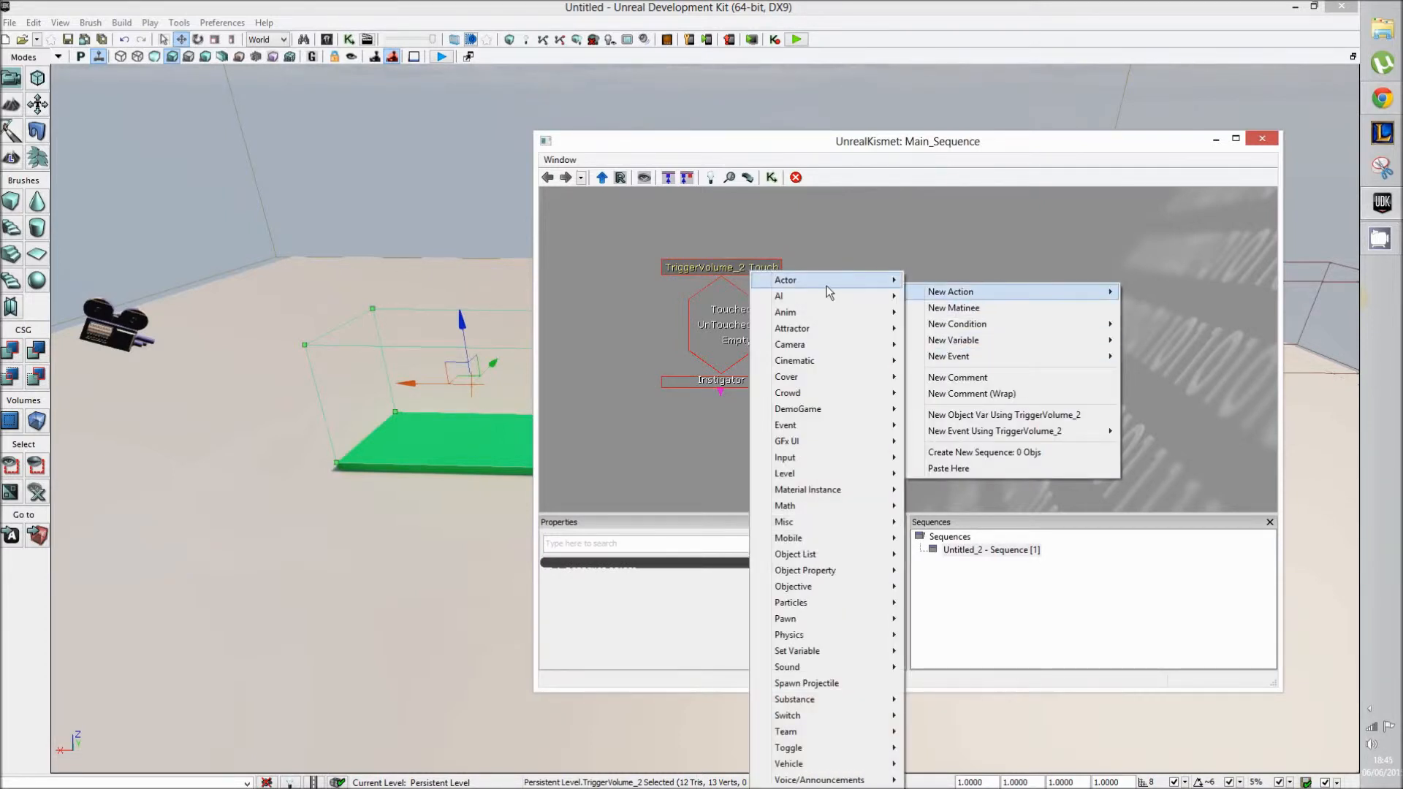
mouse_move(826, 352)
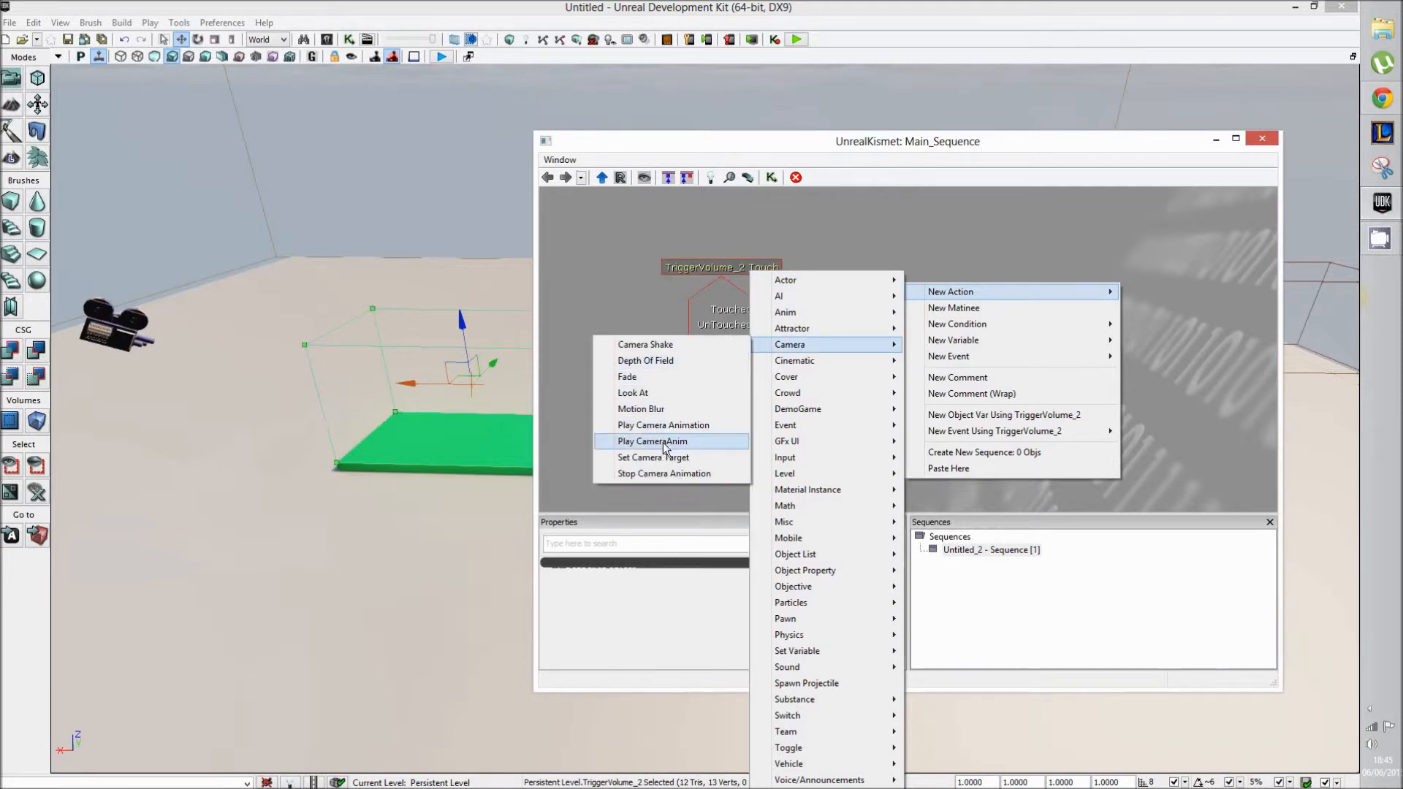
left_click(687, 459)
left_click_drag(897, 325, 760, 310)
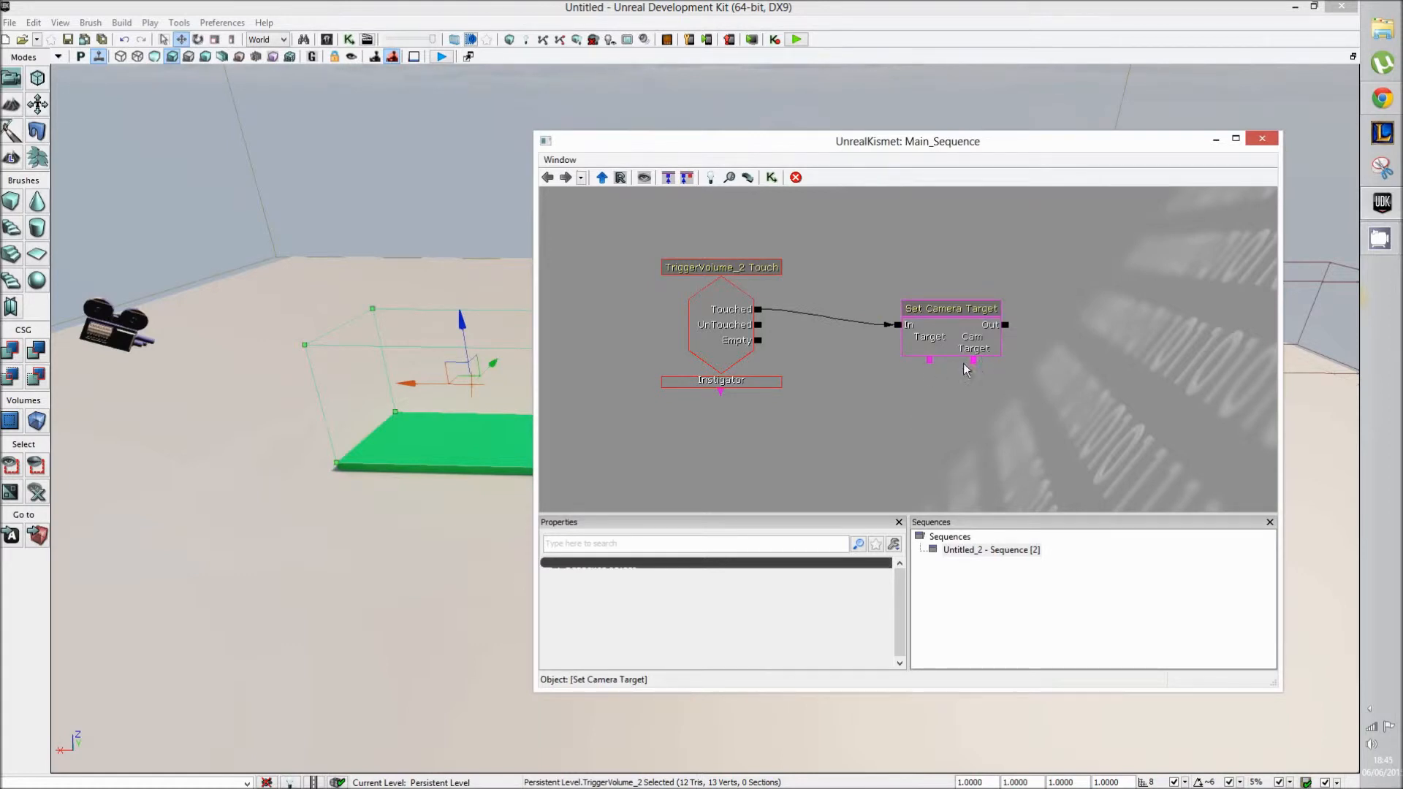
Create an object variable from the camera beside the green platform, CameraActor_5, and link it to Cam Target.
left_click(114, 344)
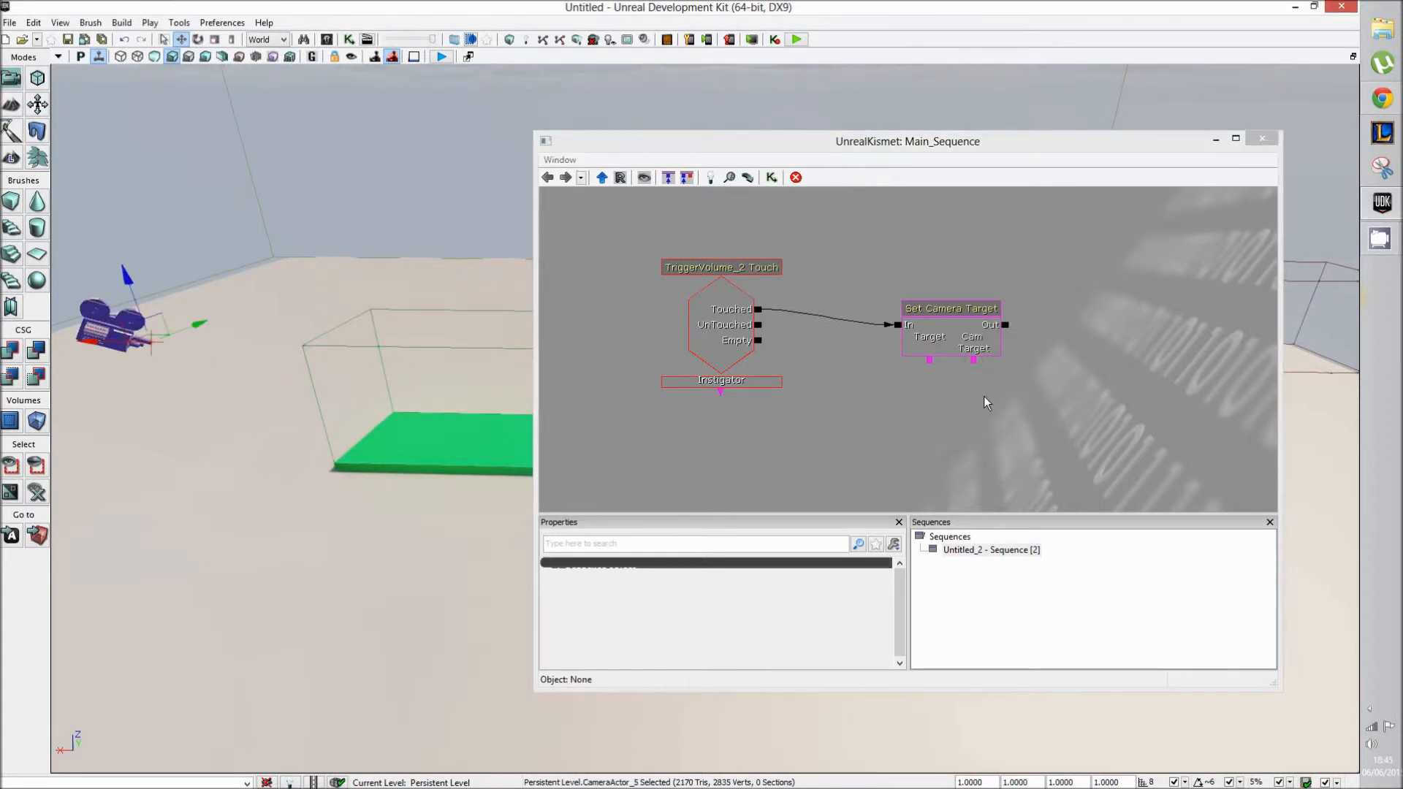
right_click(980, 378)
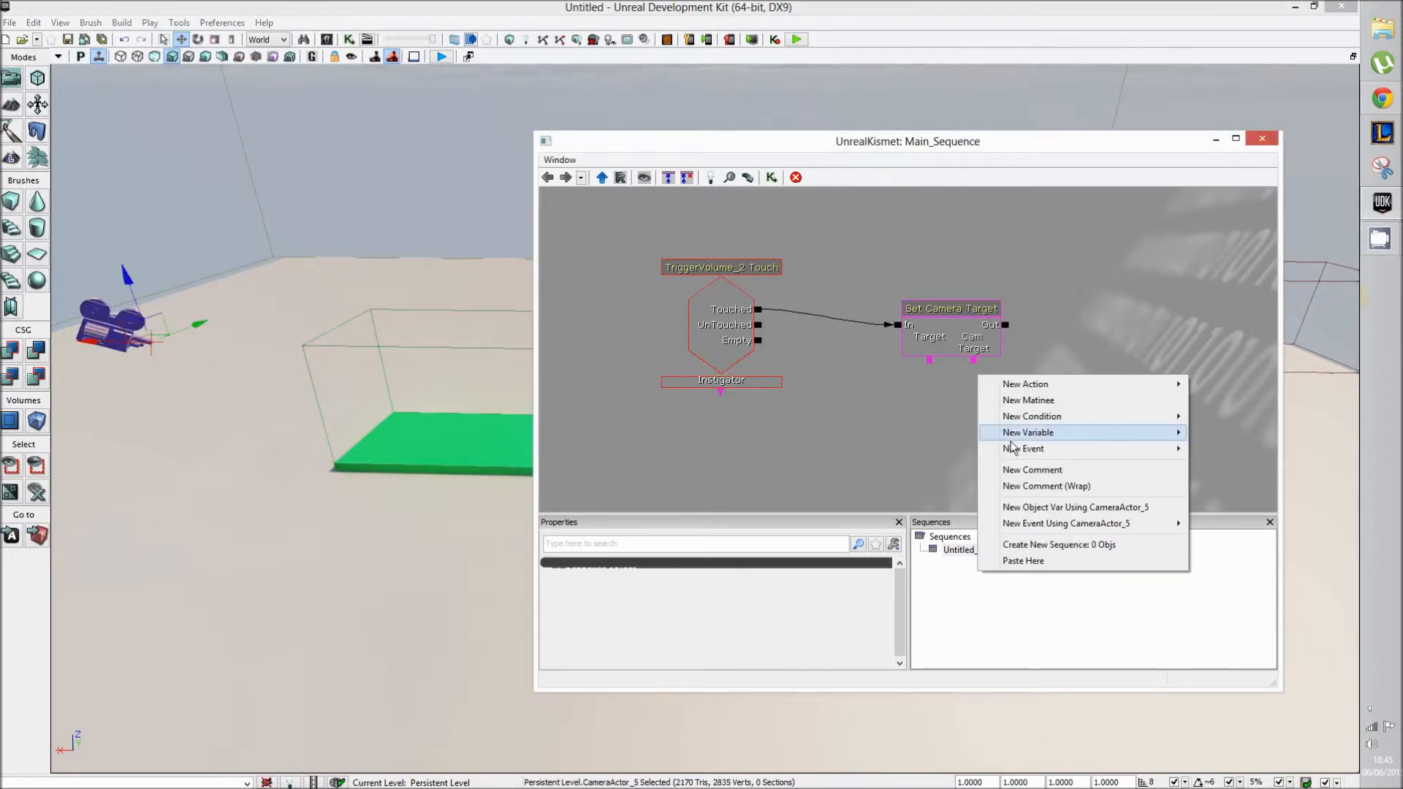
left_click(1043, 508)
left_click_drag(974, 360, 985, 411)
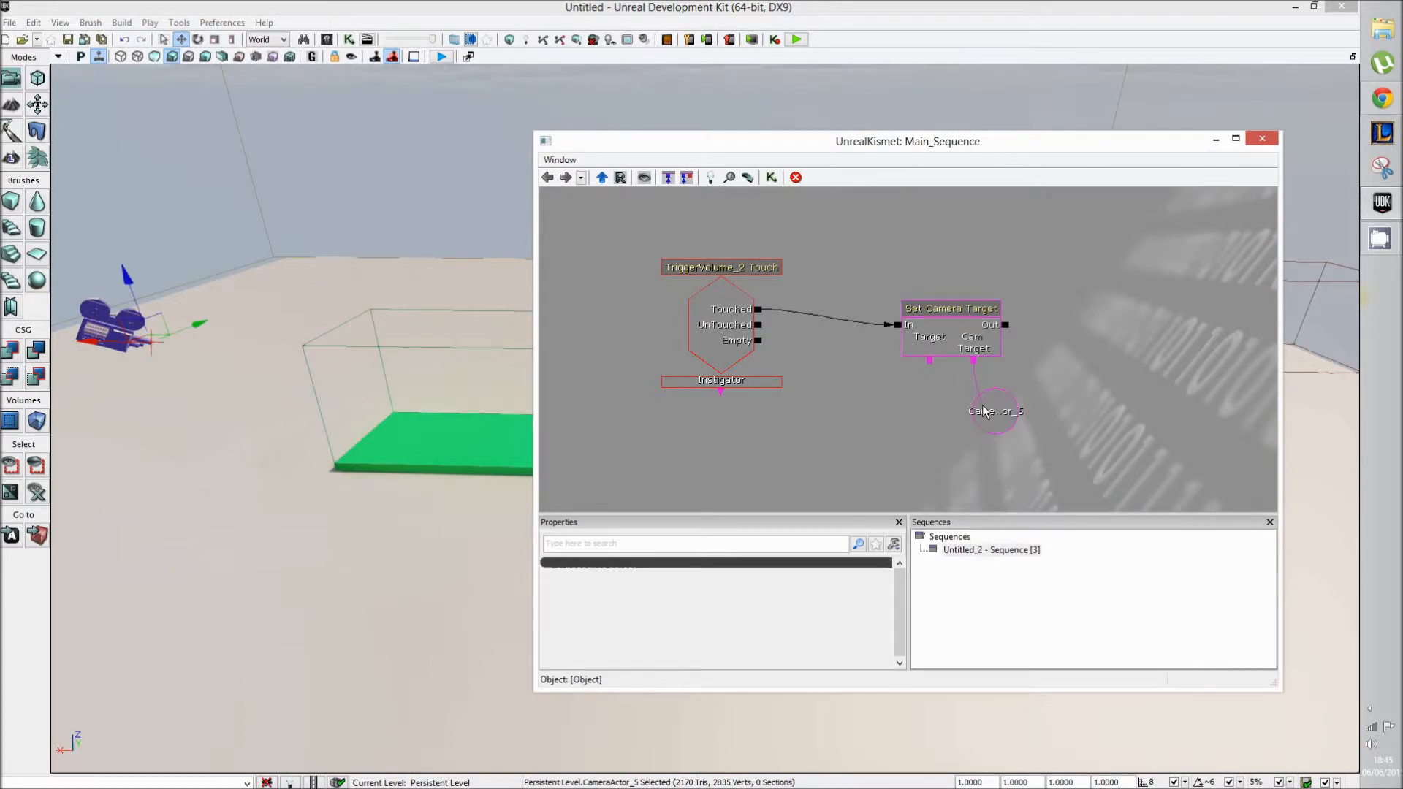
Add a Player variable with All Players enabled and link it to the Set Camera Target action's Target.
right_click(925, 415)
mouse_move(972, 448)
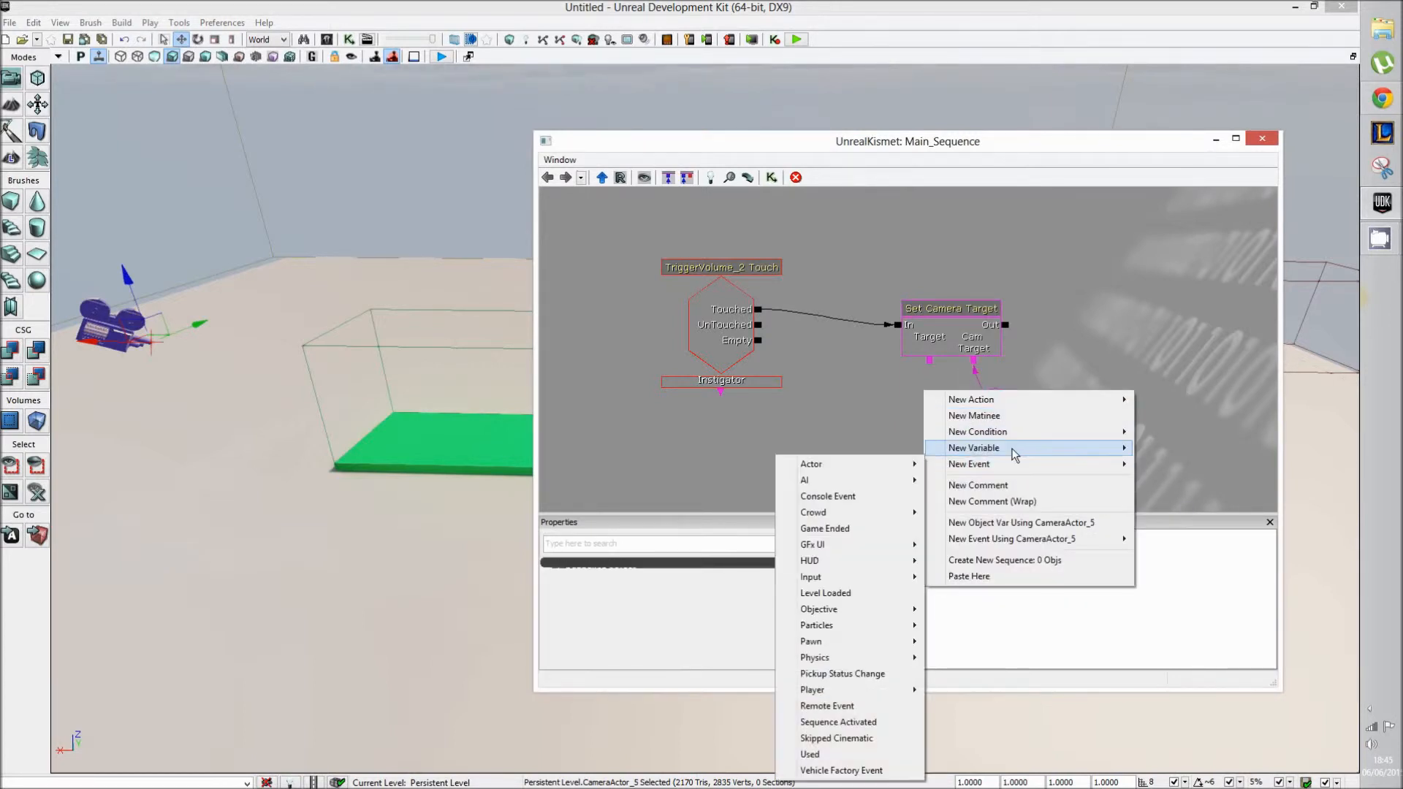
mouse_move(733, 562)
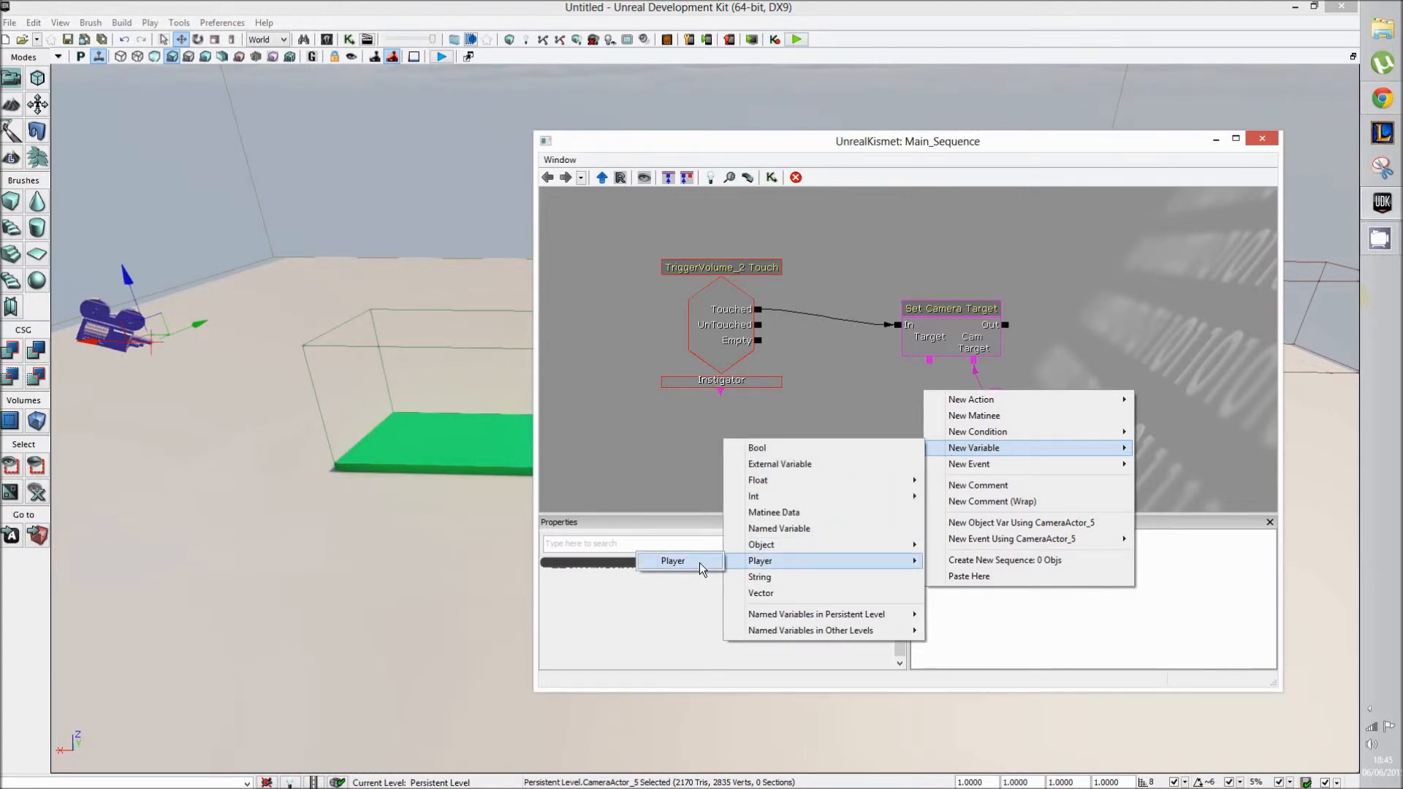
left_click(658, 561)
left_click_drag(931, 365, 900, 418)
left_click(929, 435)
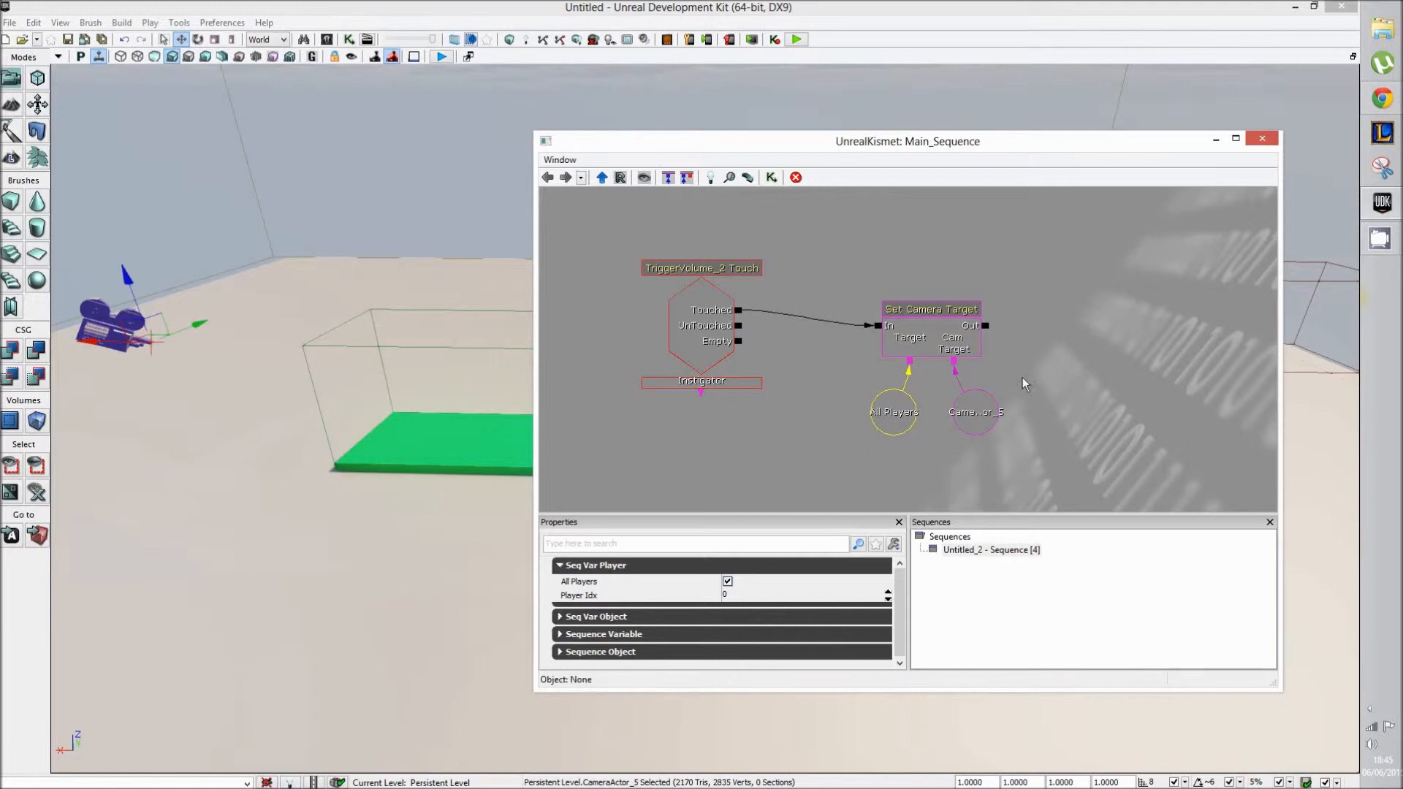
left_click(1025, 384)
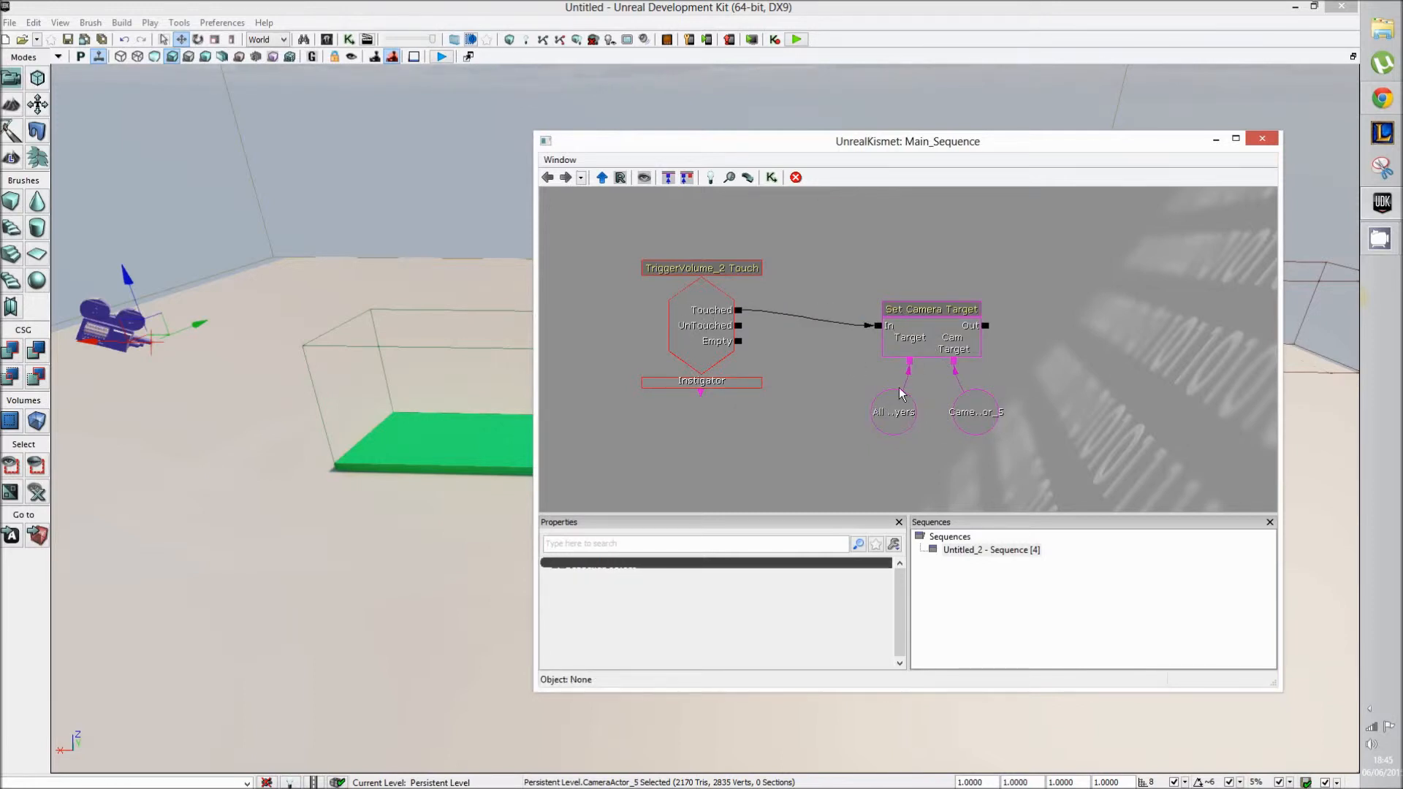
Close Kismet and play the level in the viewport to test the green platform's camera, ending the play session.
left_click(1264, 140)
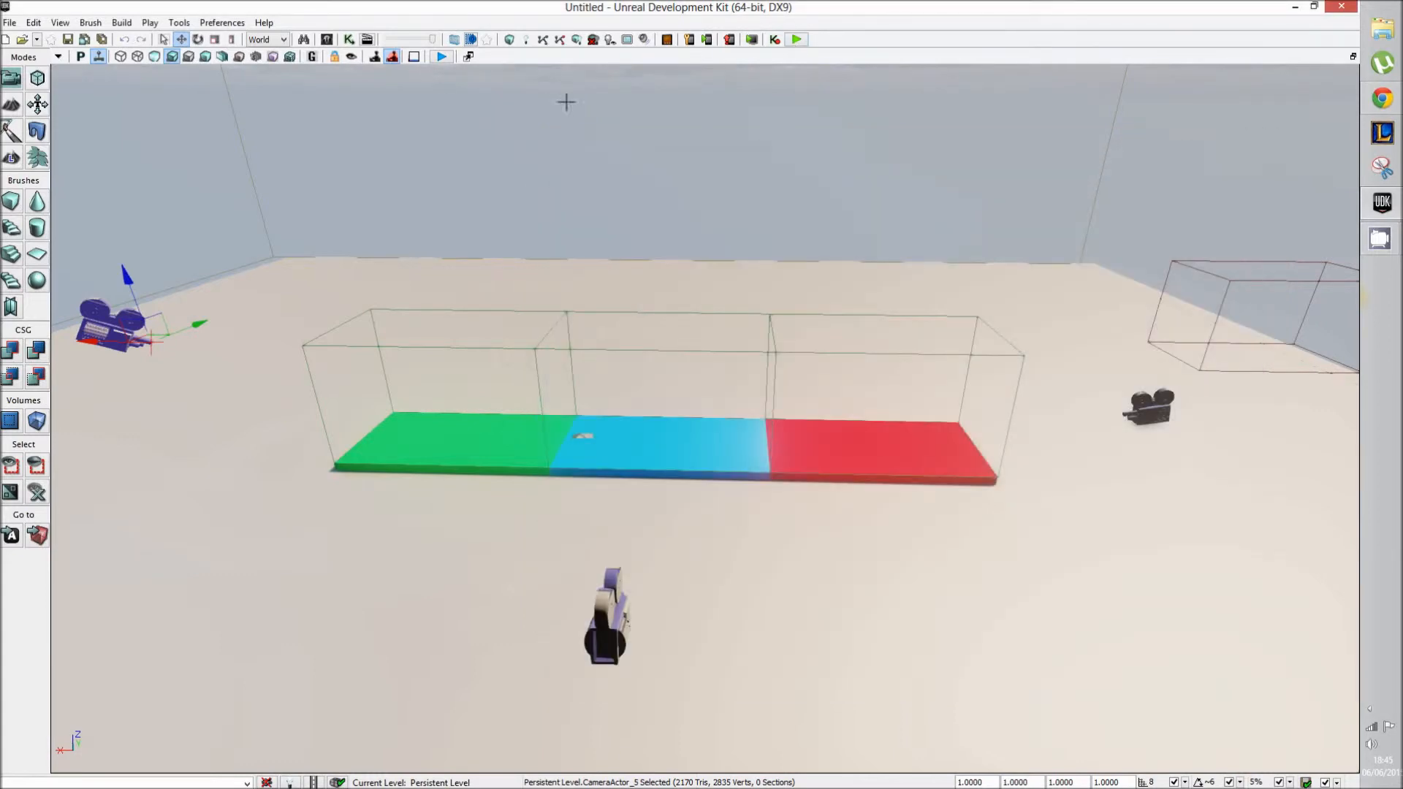
left_click(441, 57)
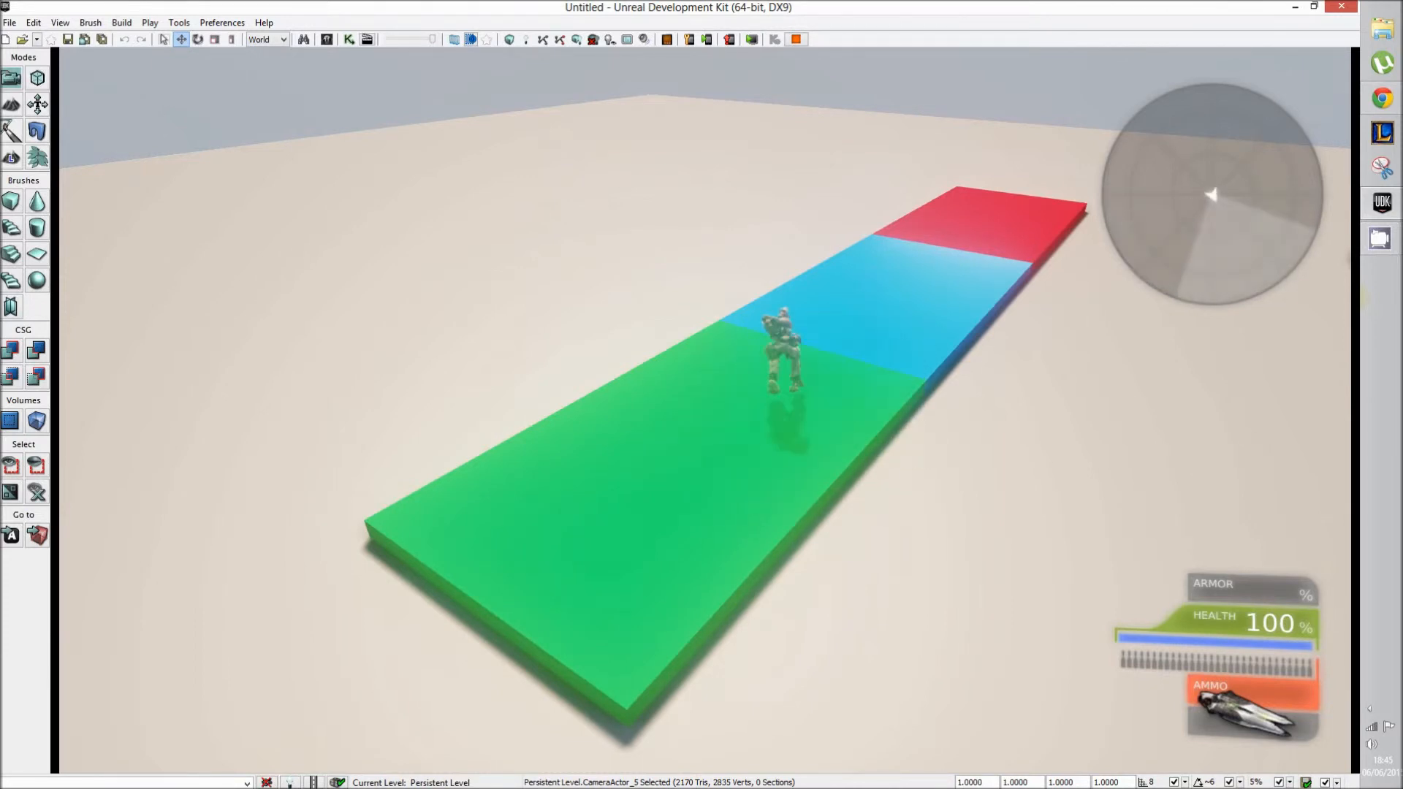
key("Escape")
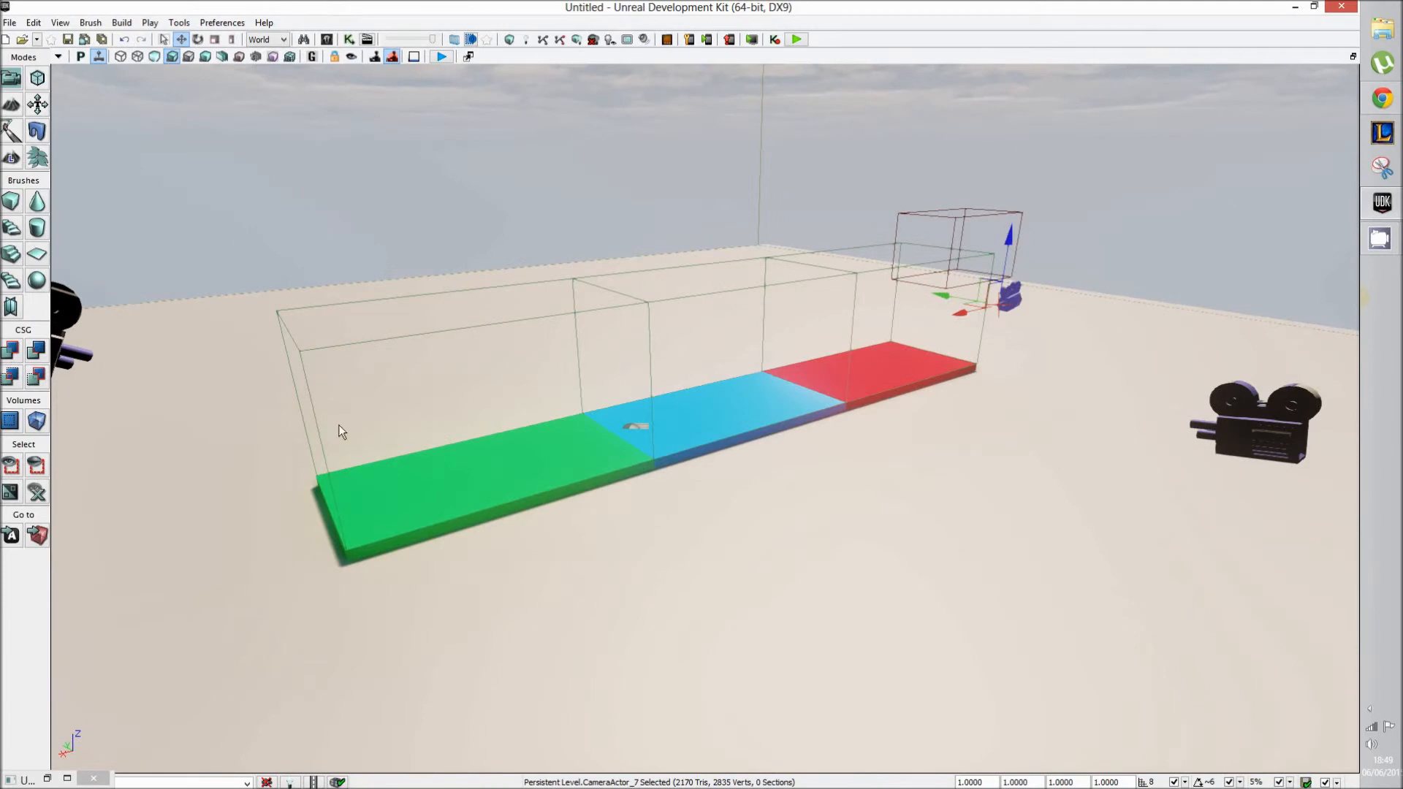
Examine the full Kismet sequence linking the three trigger volumes' Touch events to their camera targets and the shared Player variable.
left_click(350, 43)
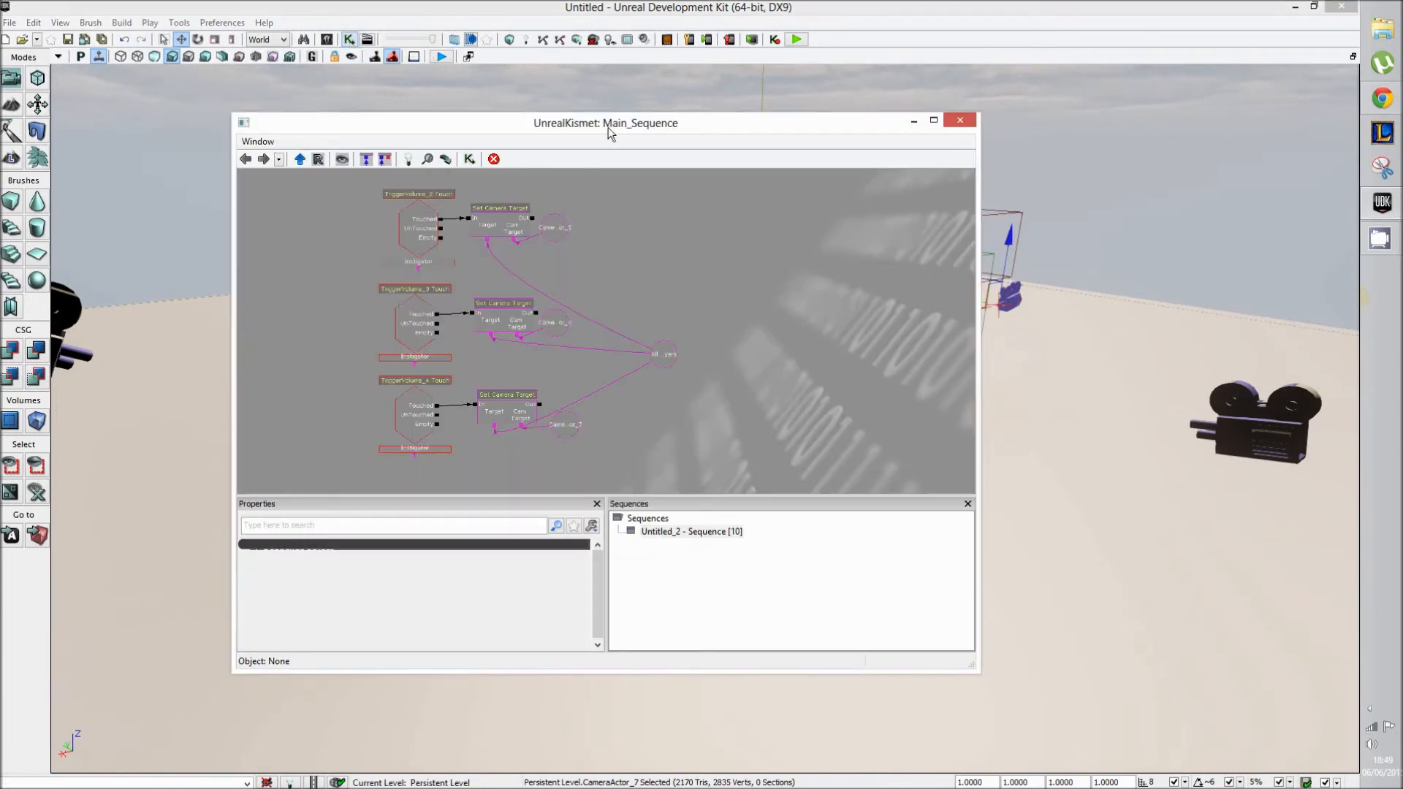
left_click_drag(641, 126, 804, 128)
left_click(1095, 125)
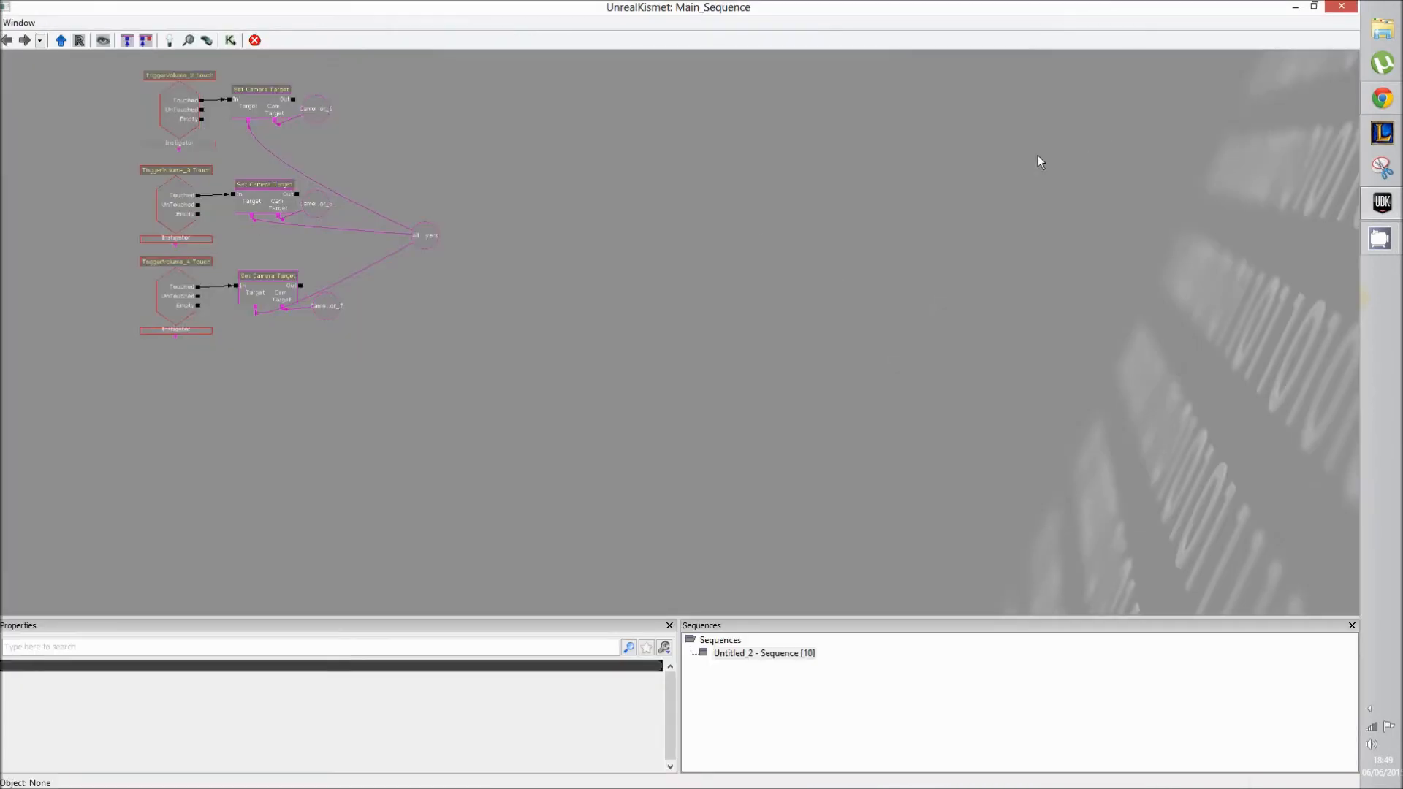
scroll(551, 259, "up", 4)
left_click_drag(436, 236, 813, 358)
scroll(764, 353, "up", 1)
left_click_drag(690, 263, 775, 277)
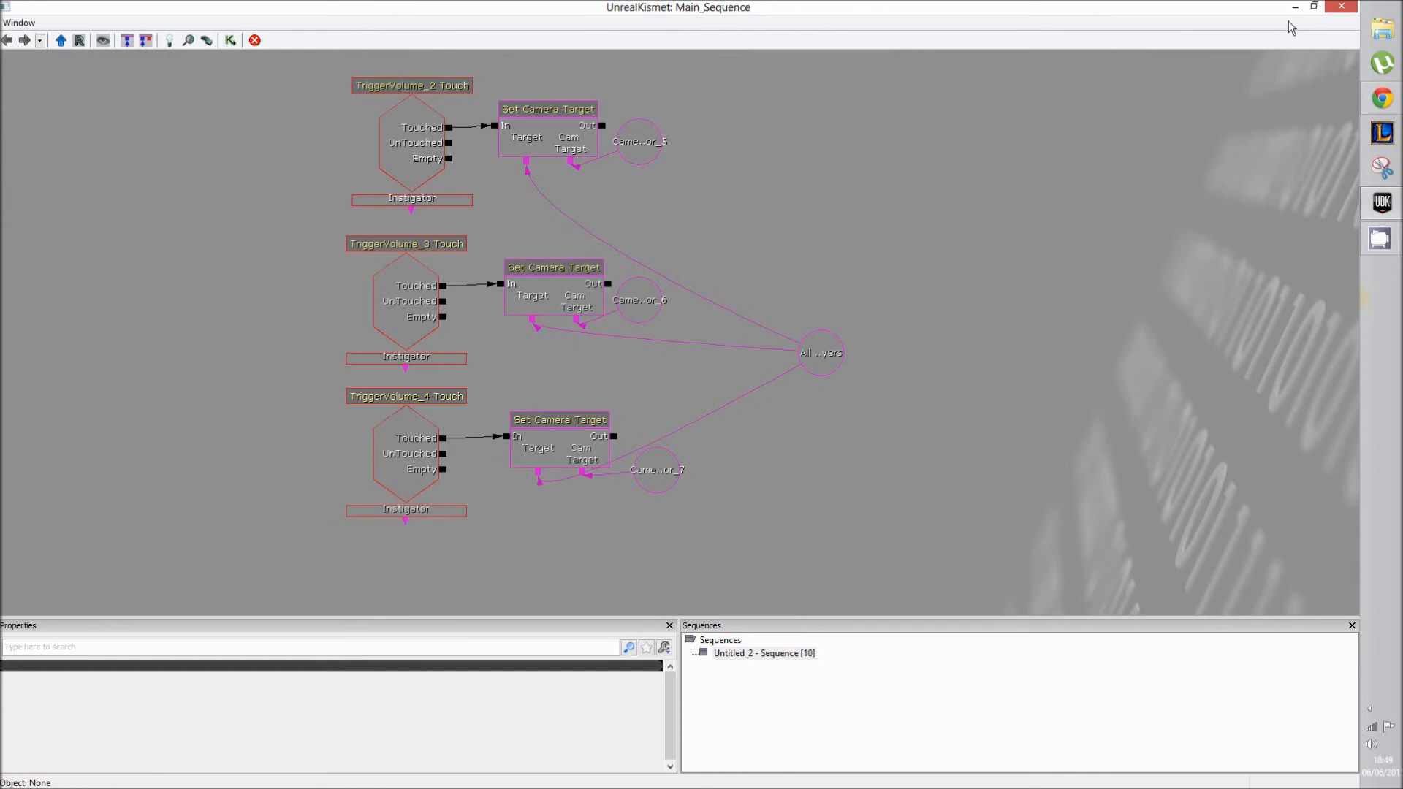
left_click(1345, 7)
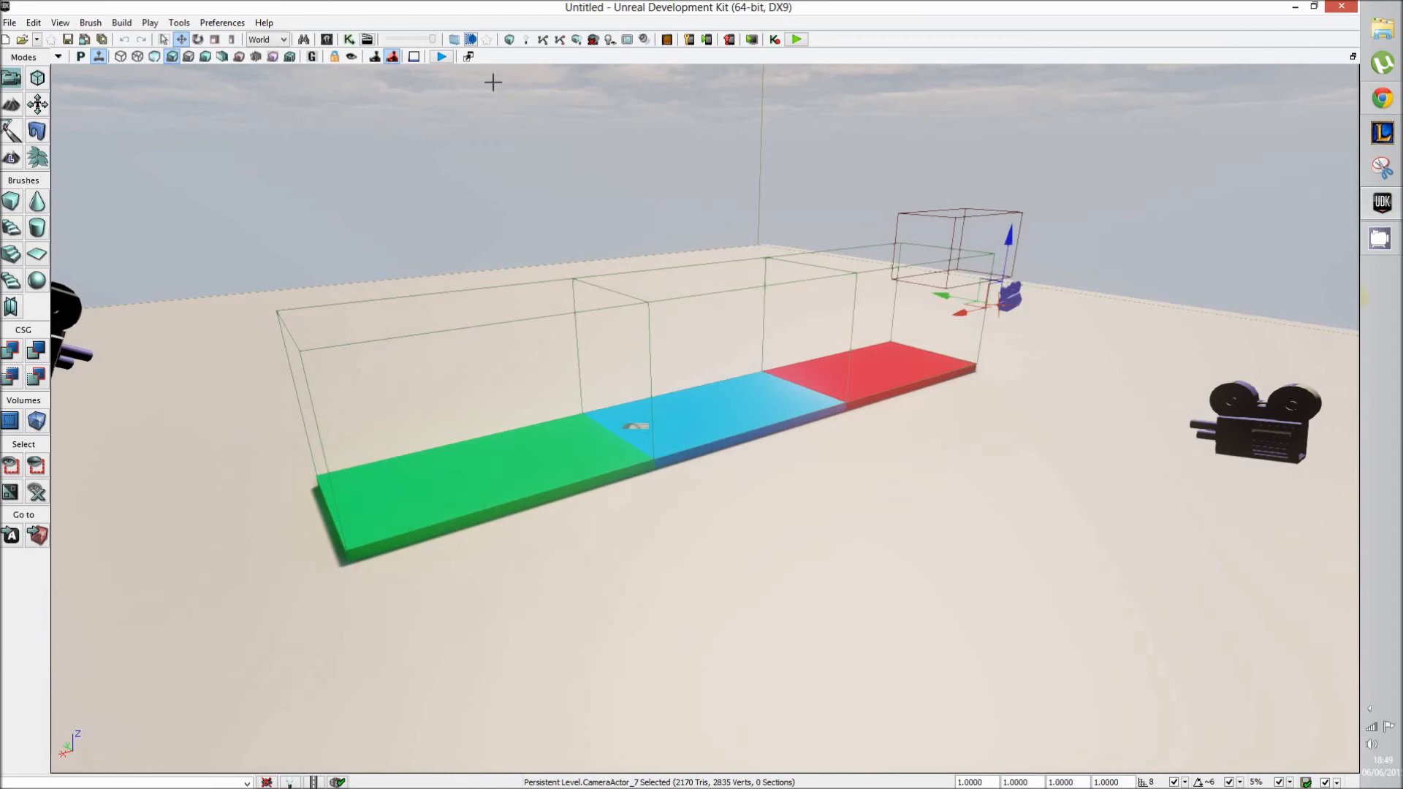
Play the level and run the character across the green, blue and red platforms to test the camera switching.
left_click(440, 56)
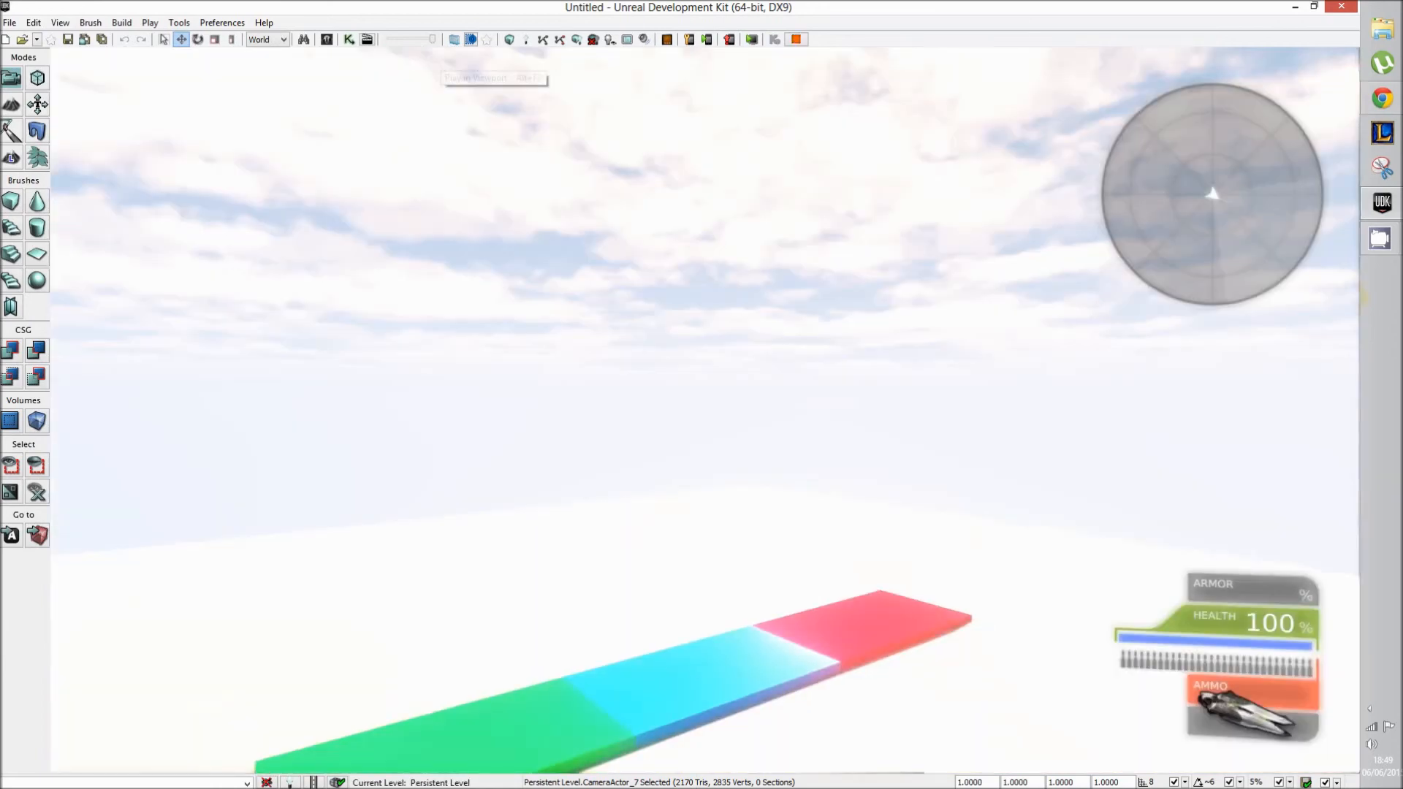
key("w")
key("w")
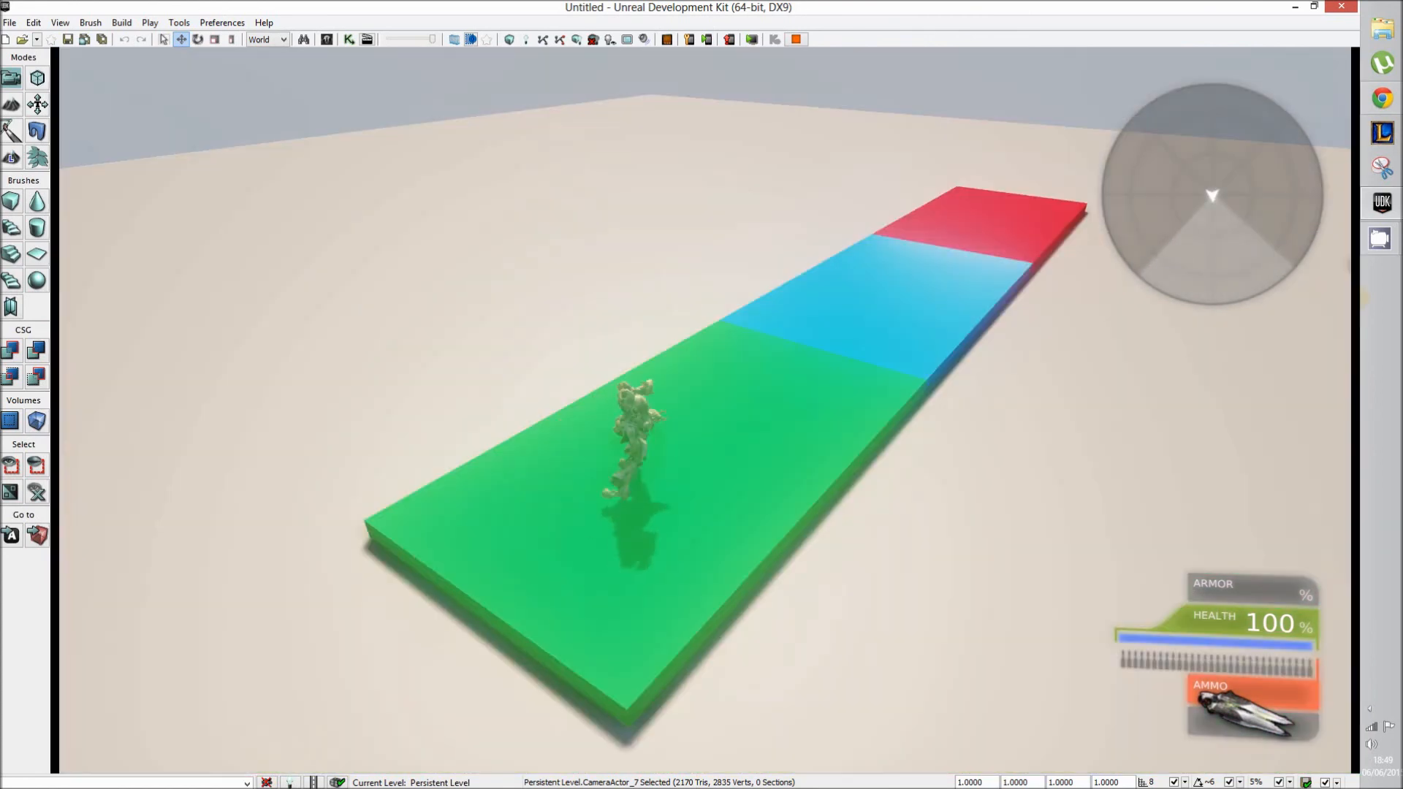
key("w")
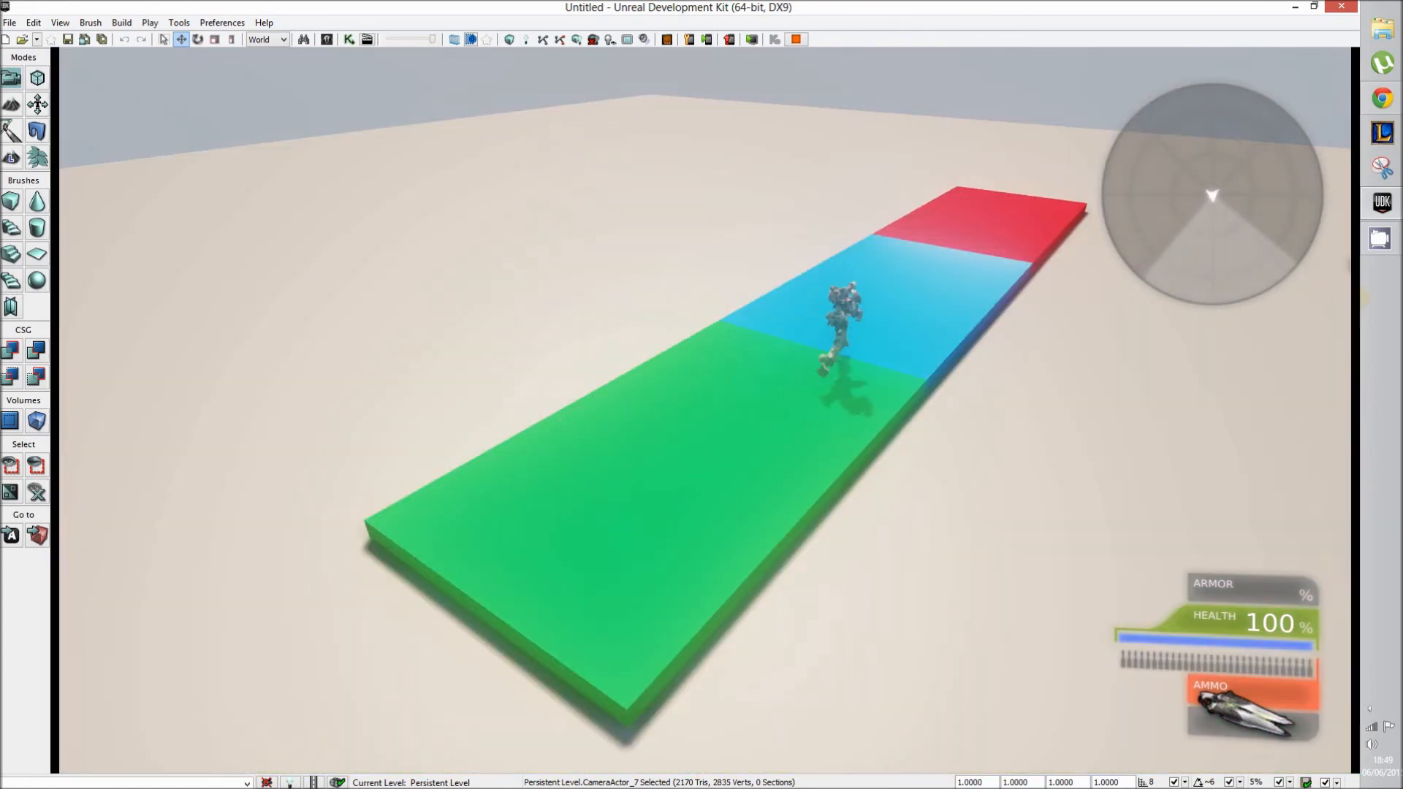
key("w")
key("w")
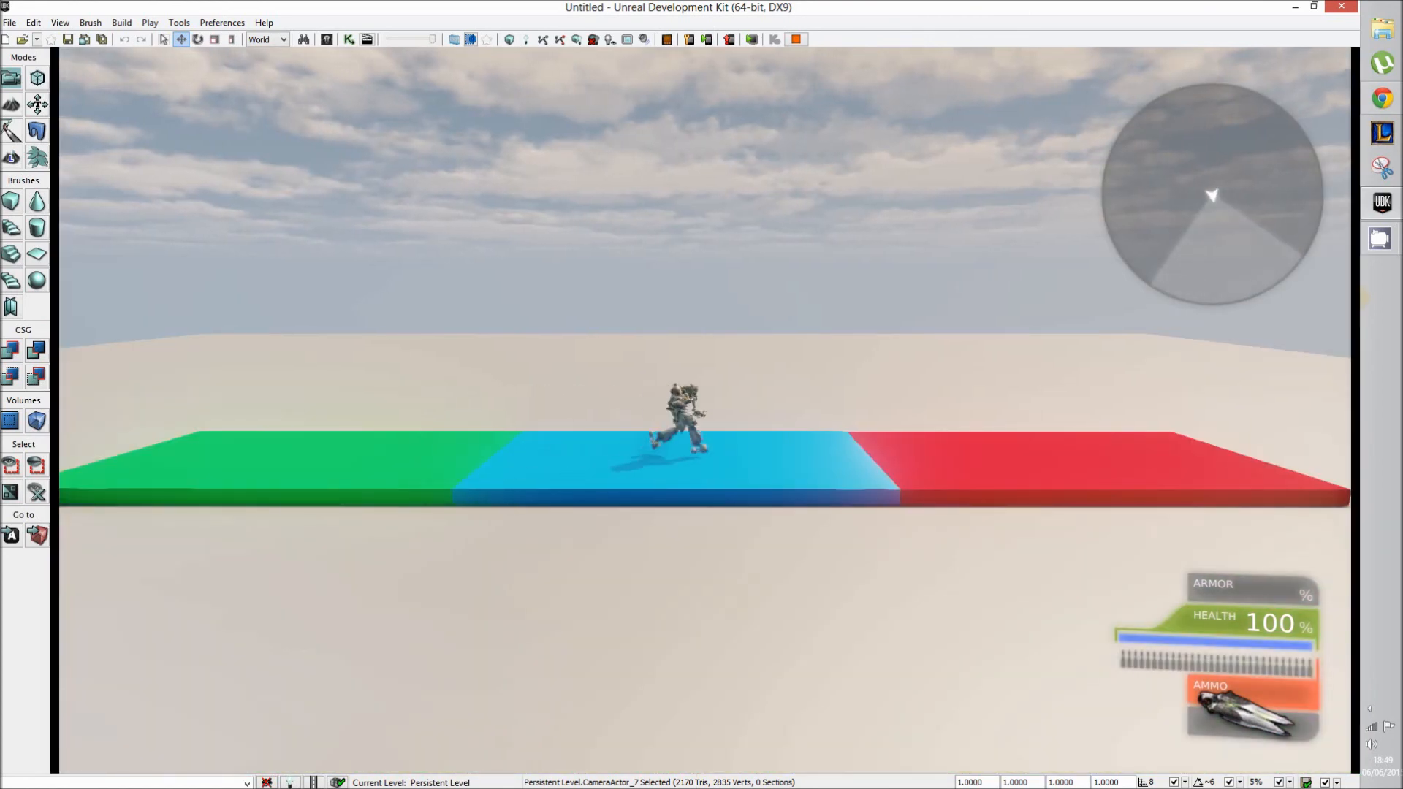
key("w")
key("w")
key("w")
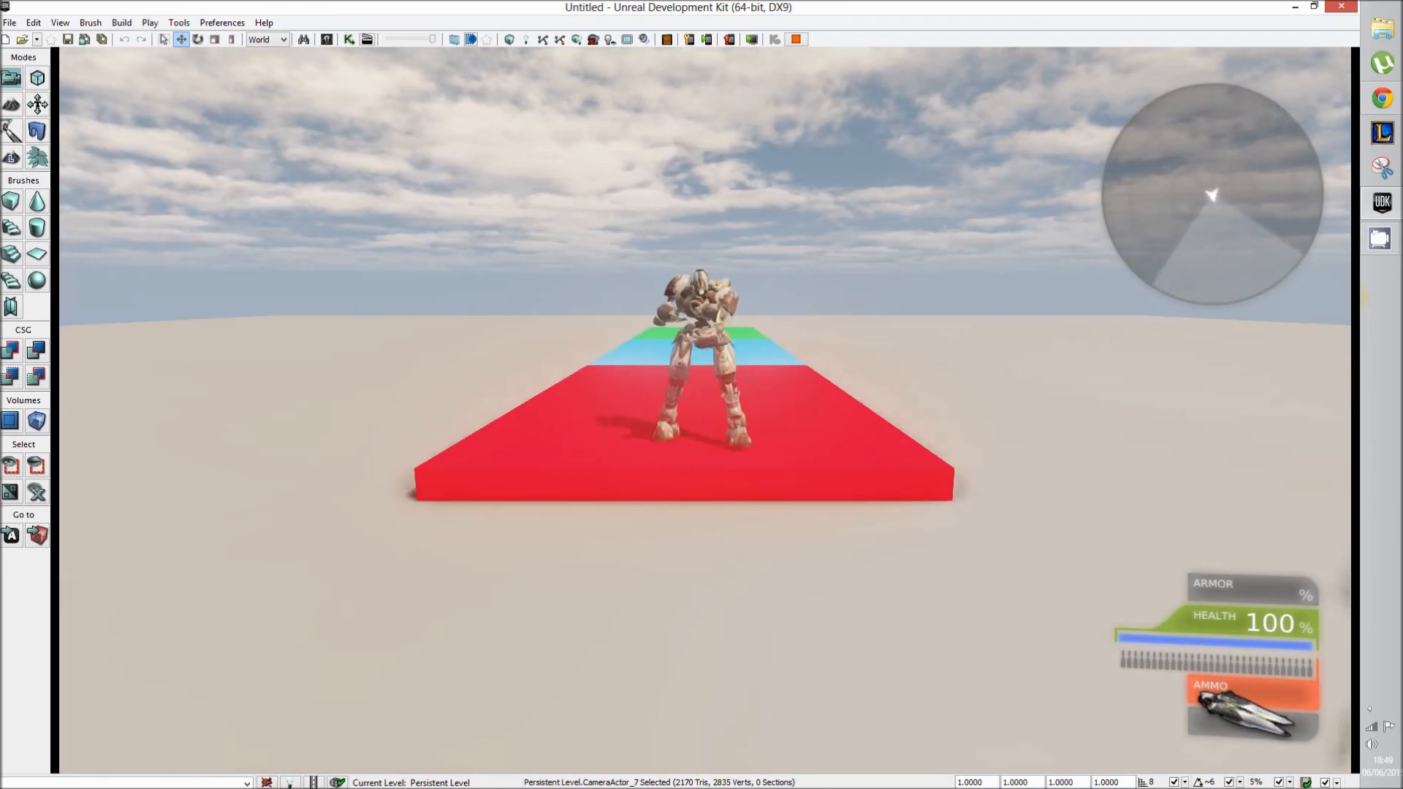